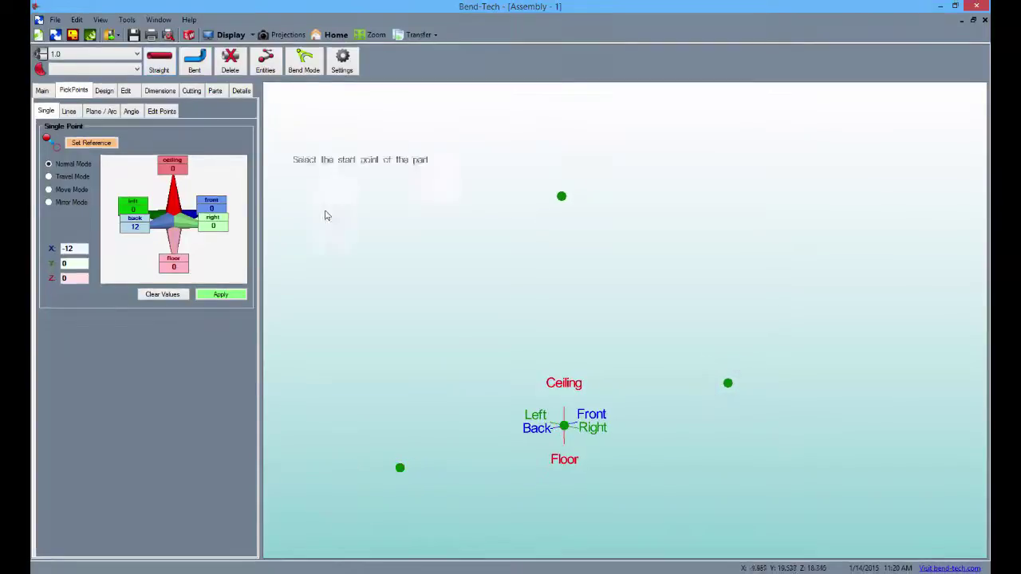
Step: Draw a tube from the lower-left point through the origin to the right-hand point, plus one from the origin up
{"action": "left_click", "coordinate": [399, 469]}
{"action": "left_click", "coordinate": [564, 427]}
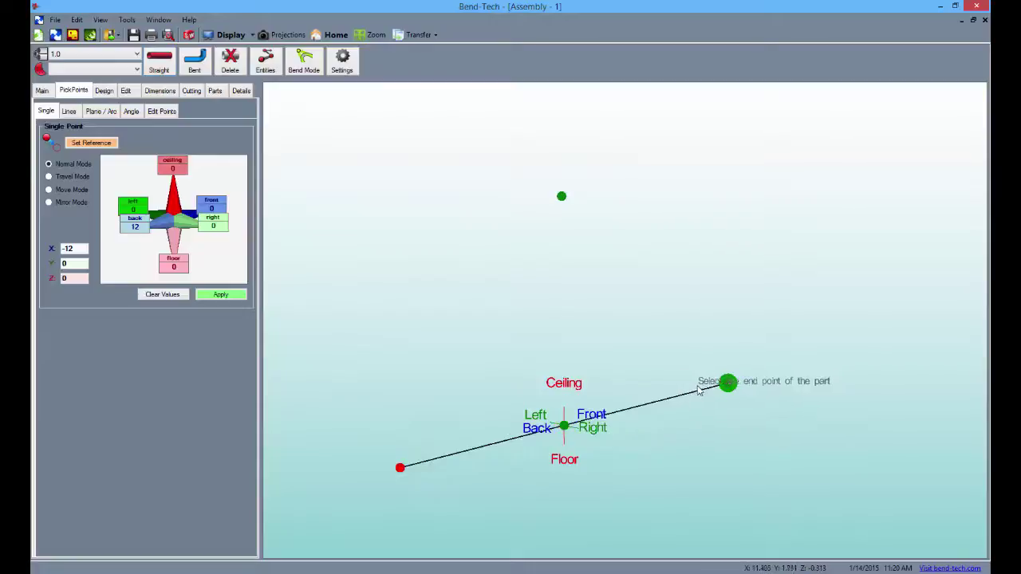
{"action": "left_click", "coordinate": [727, 383]}
{"action": "left_click", "coordinate": [569, 425]}
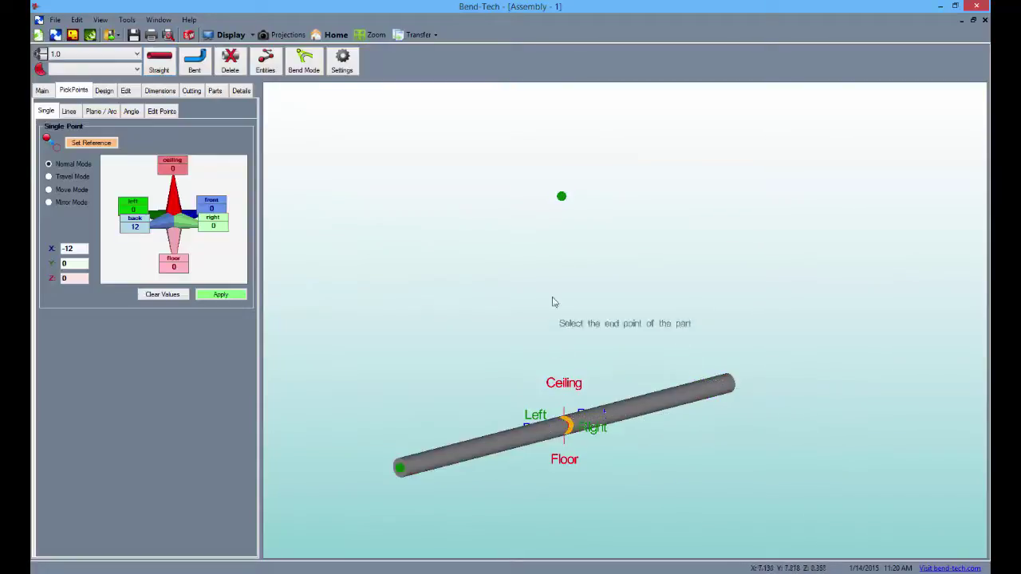
{"action": "left_click", "coordinate": [561, 197]}
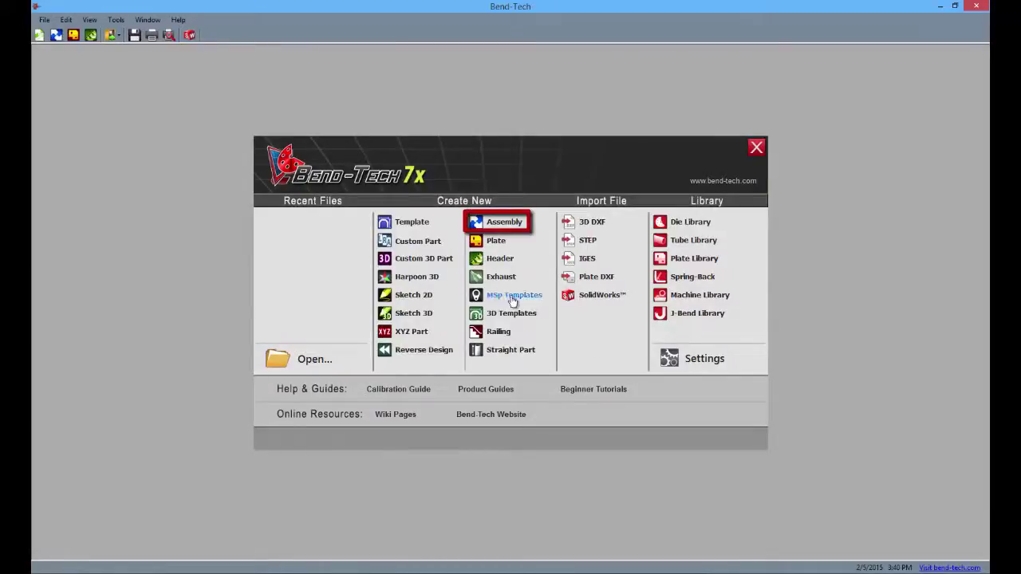
Step: Create a maximized new assembly with tube size 1.0 and the 2.0 die
{"action": "left_click", "coordinate": [500, 224]}
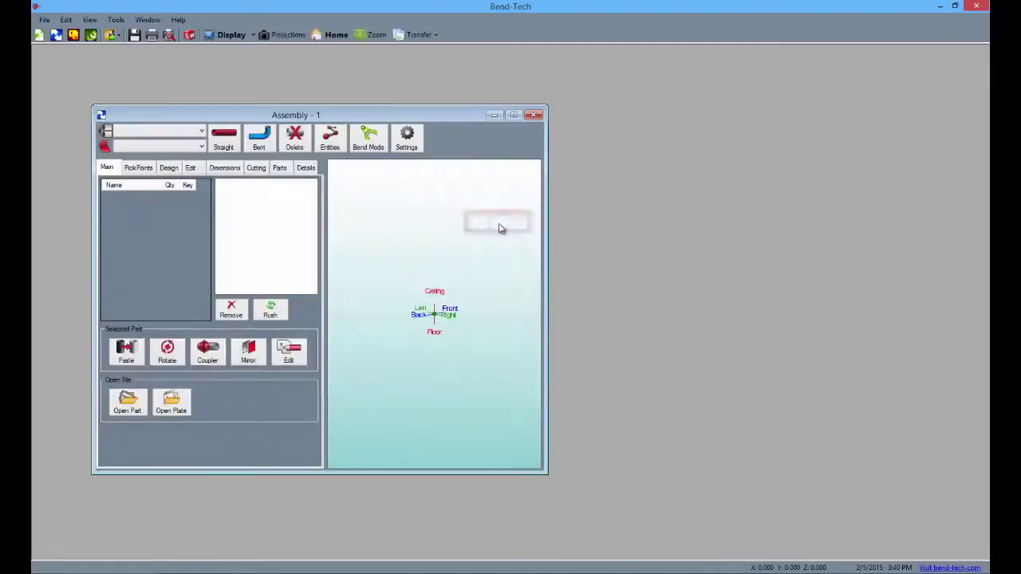
{"action": "left_click", "coordinate": [514, 116]}
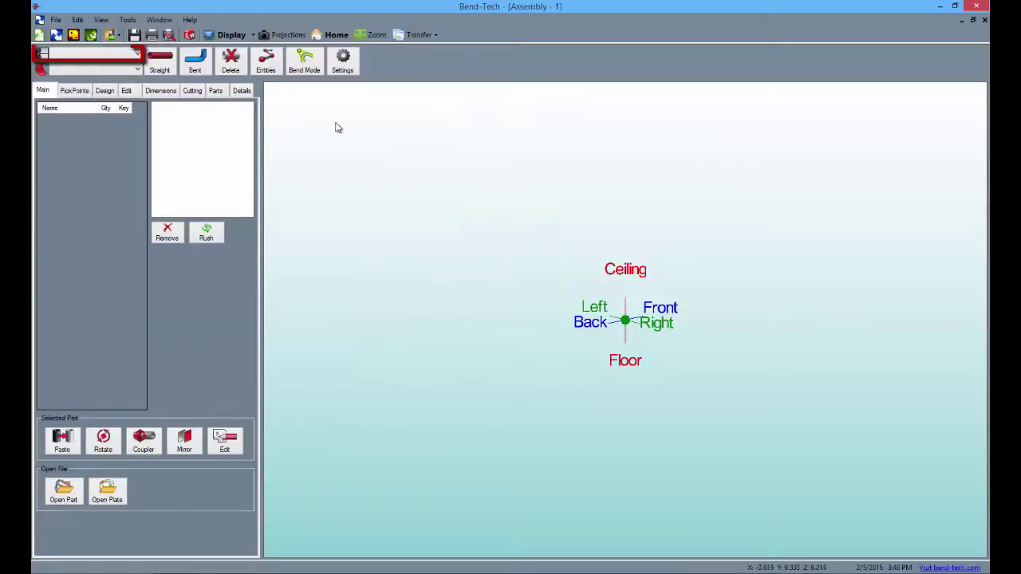
{"action": "left_click", "coordinate": [135, 55]}
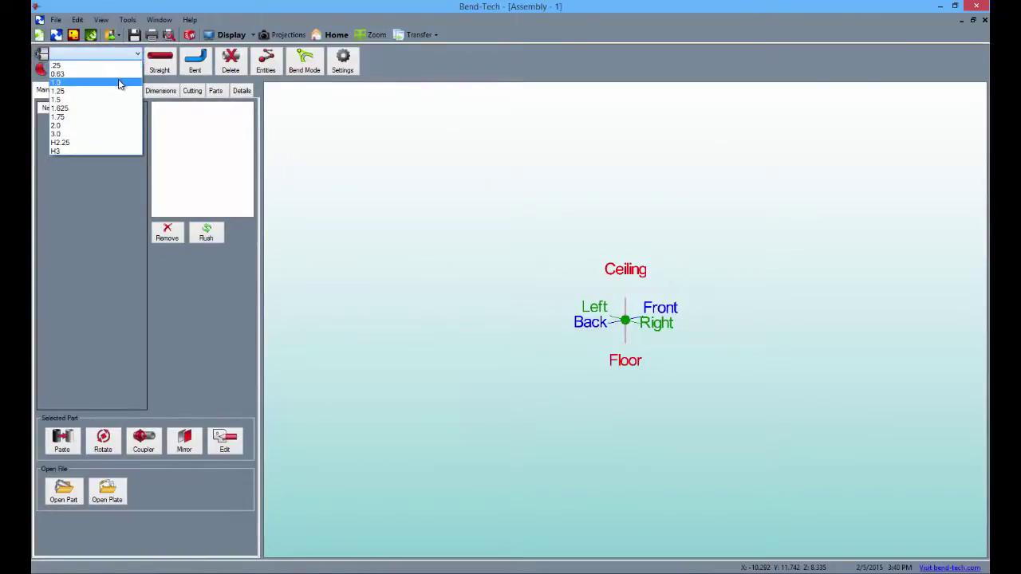
{"action": "left_click", "coordinate": [119, 83]}
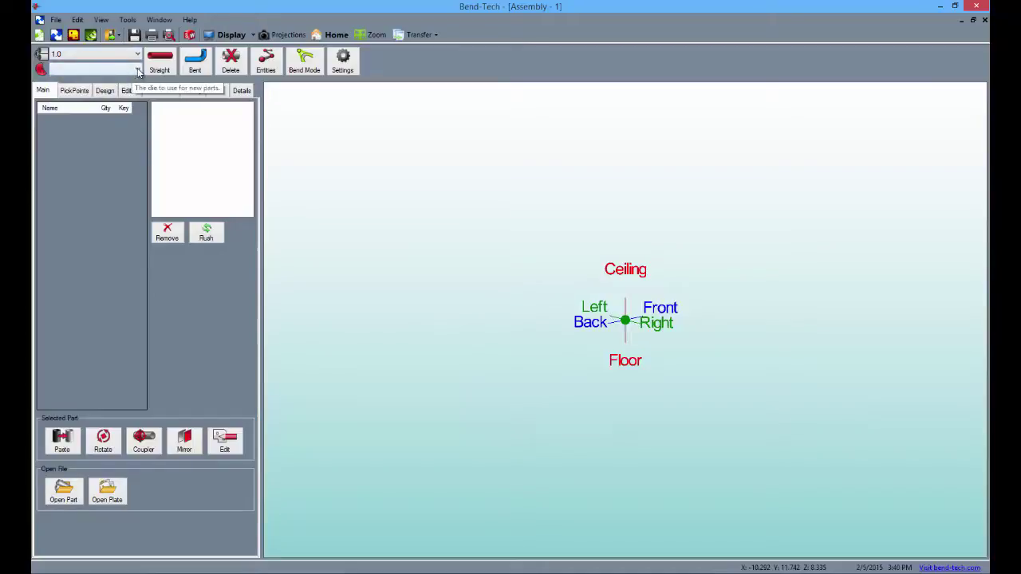
{"action": "left_click", "coordinate": [137, 69]}
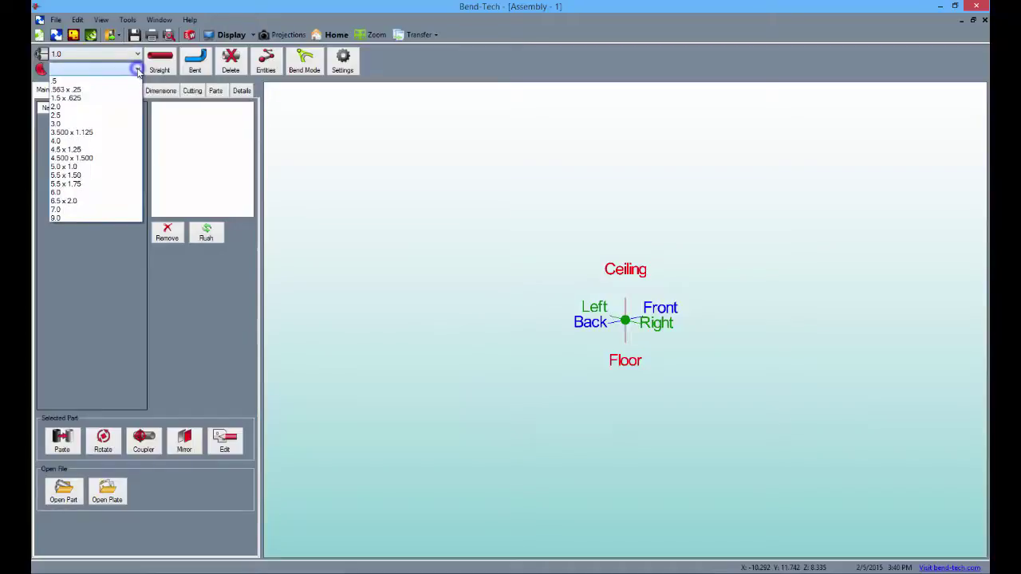
{"action": "left_click", "coordinate": [119, 108]}
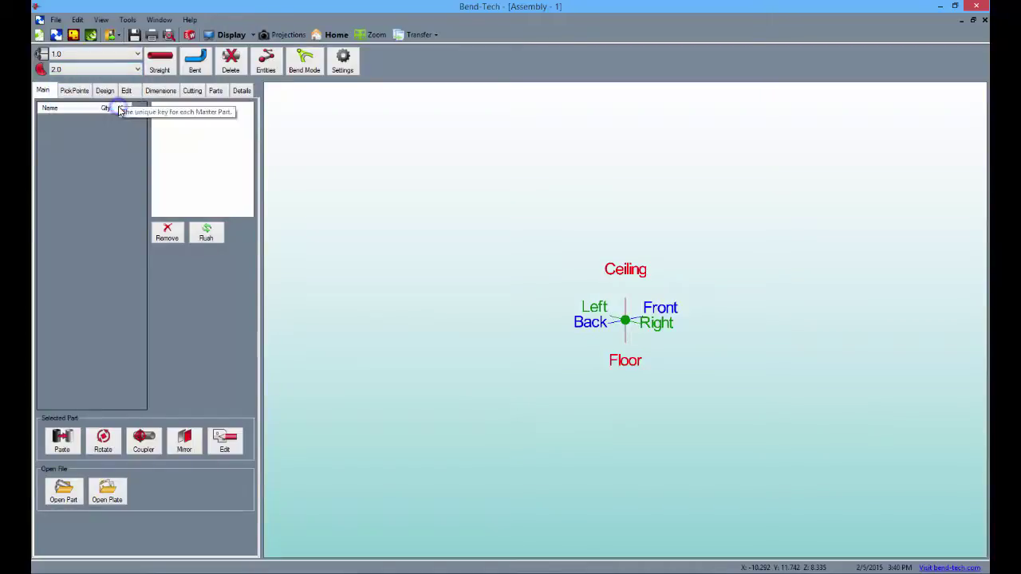
Step: Place single points 24 and 12 to the right of the origin
{"action": "left_click", "coordinate": [75, 92]}
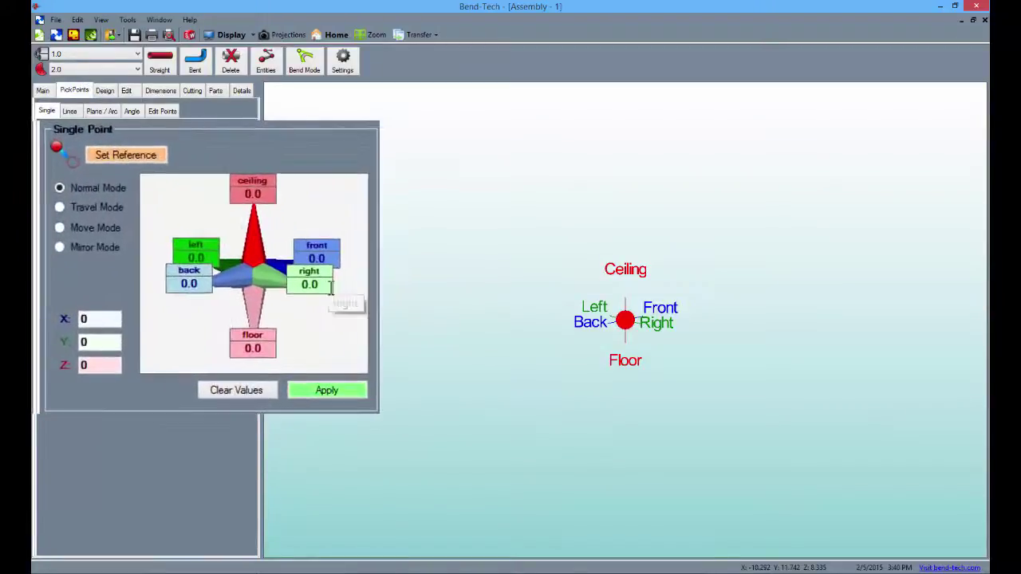
{"action": "left_click", "coordinate": [329, 290]}
{"action": "type", "text": "2"}
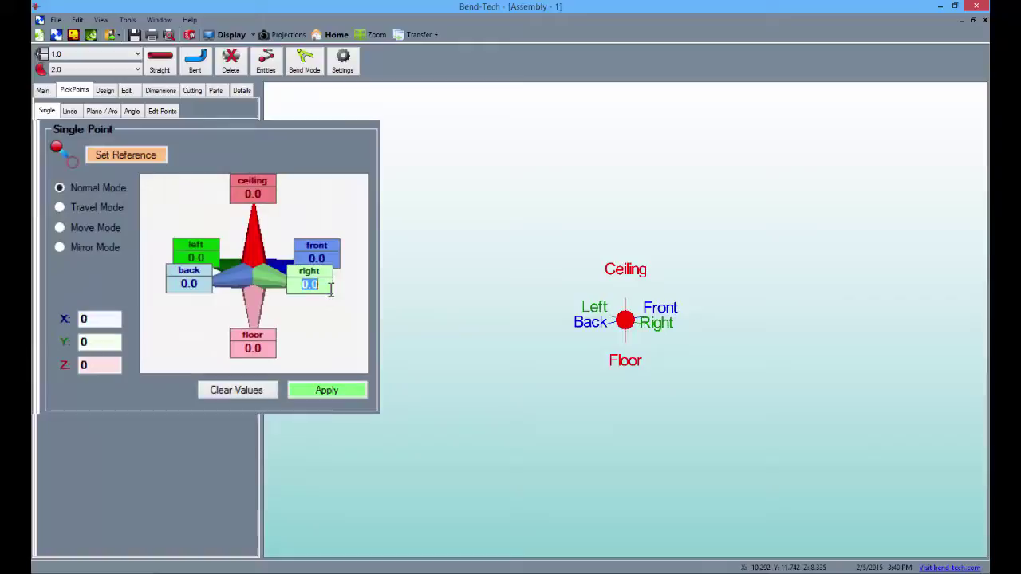
{"action": "type", "text": "4"}
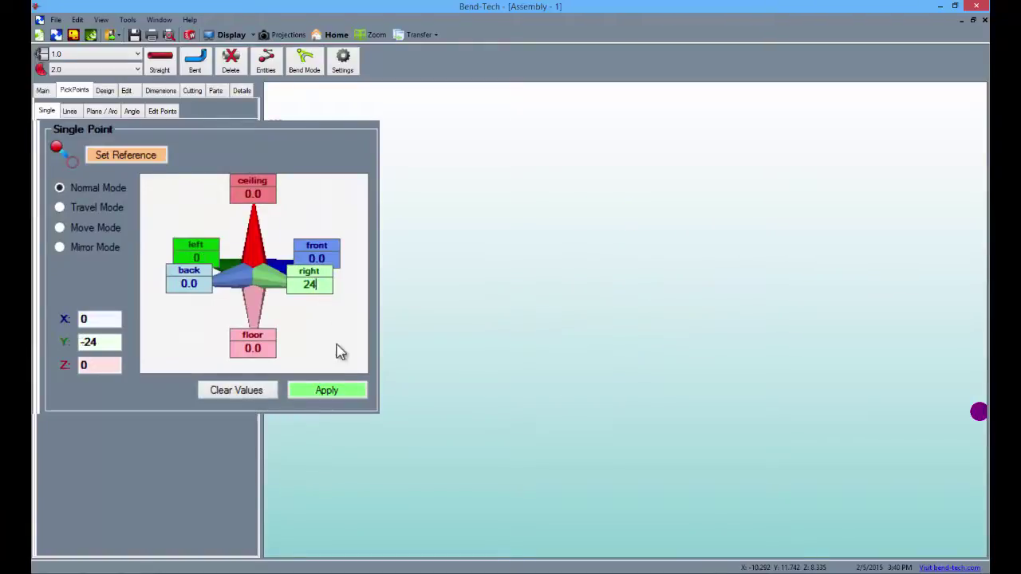
{"action": "left_click", "coordinate": [332, 392]}
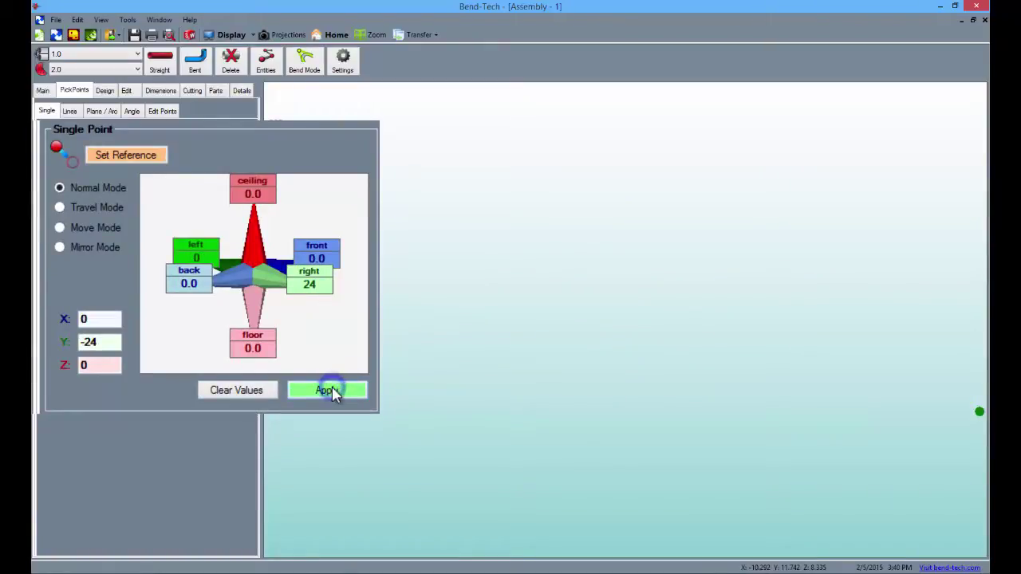
{"action": "left_click", "coordinate": [324, 280]}
{"action": "type", "text": "12"}
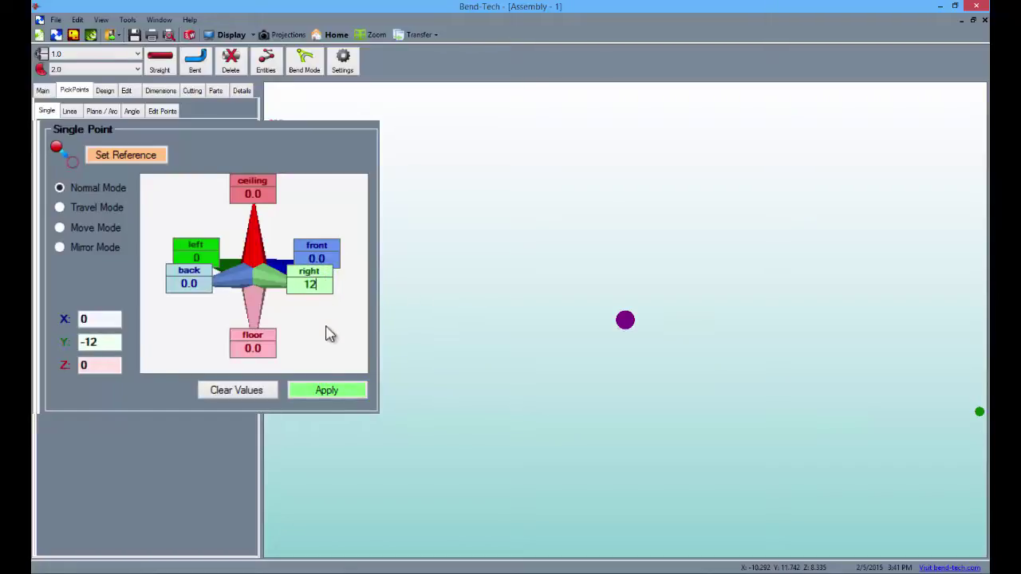
{"action": "left_click", "coordinate": [334, 390]}
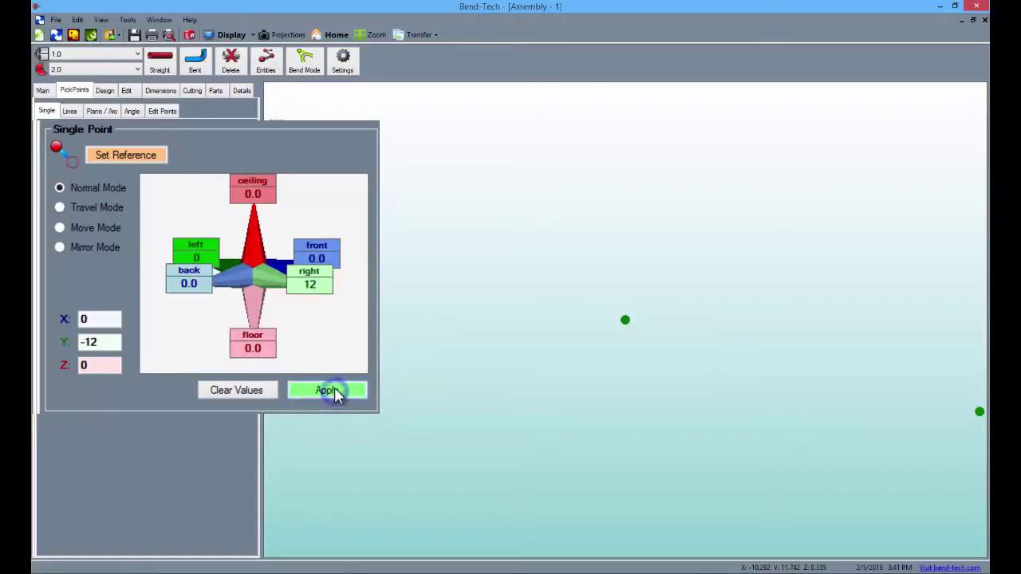
Step: Add two more points at 8 and 12 toward the front
{"action": "left_click", "coordinate": [325, 254]}
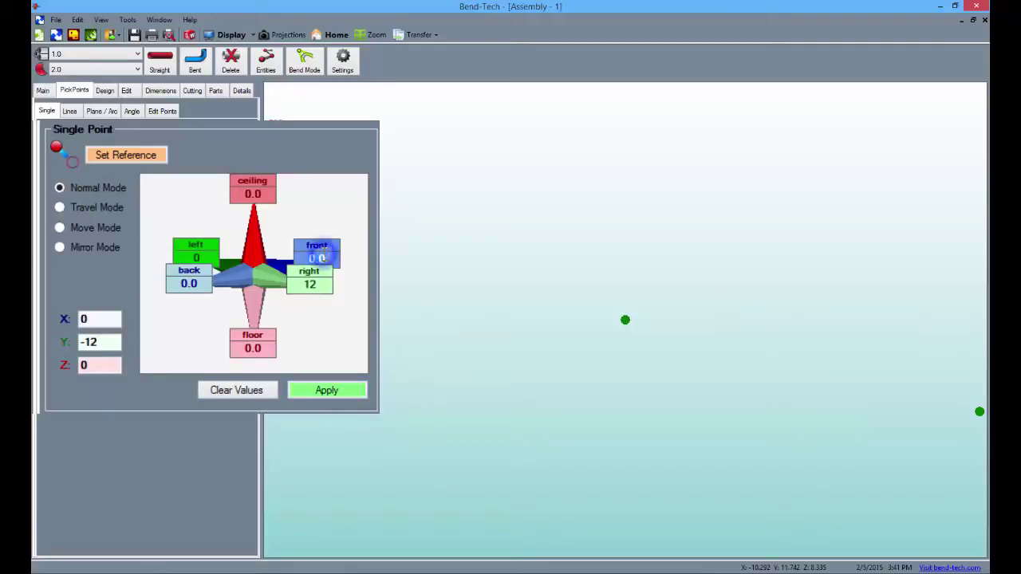
{"action": "type", "text": "8"}
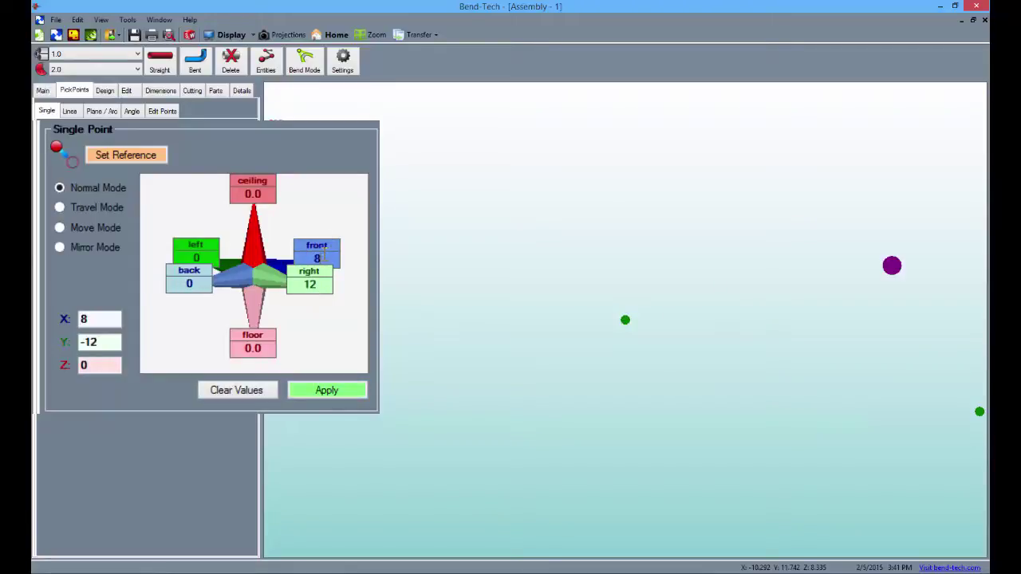
{"action": "left_click", "coordinate": [334, 392]}
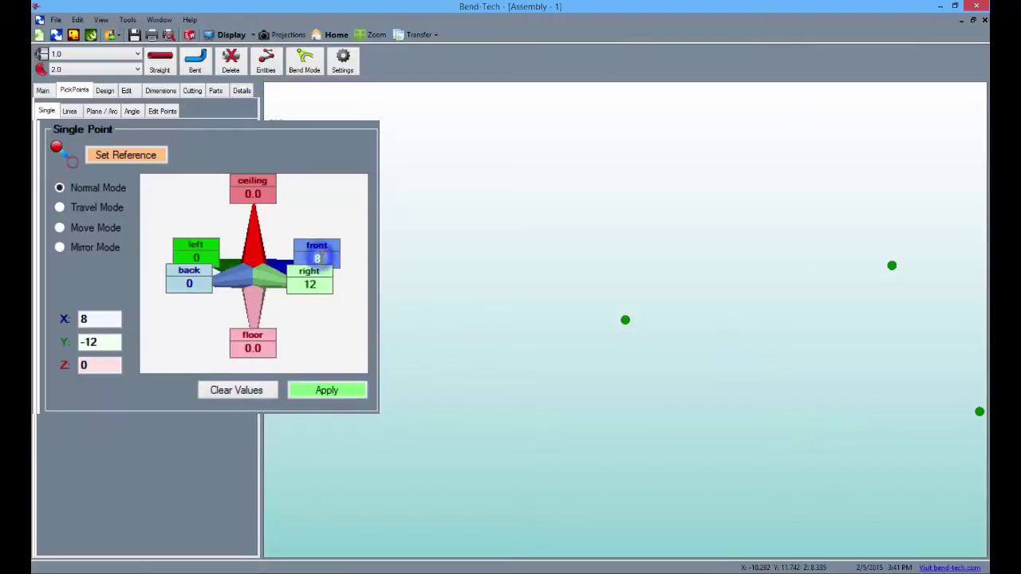
{"action": "left_click", "coordinate": [316, 256]}
{"action": "type", "text": "12"}
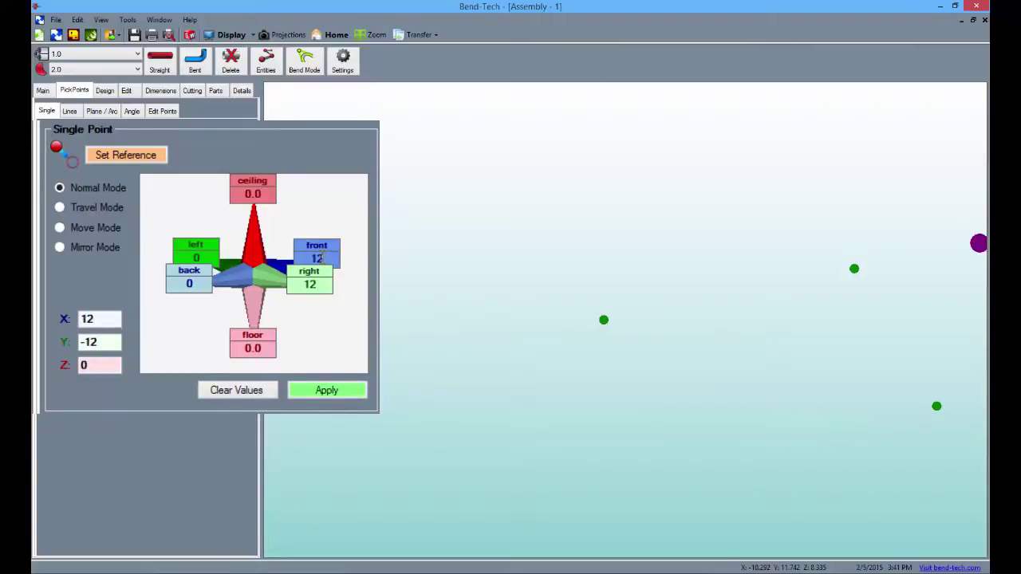
{"action": "left_click", "coordinate": [331, 392]}
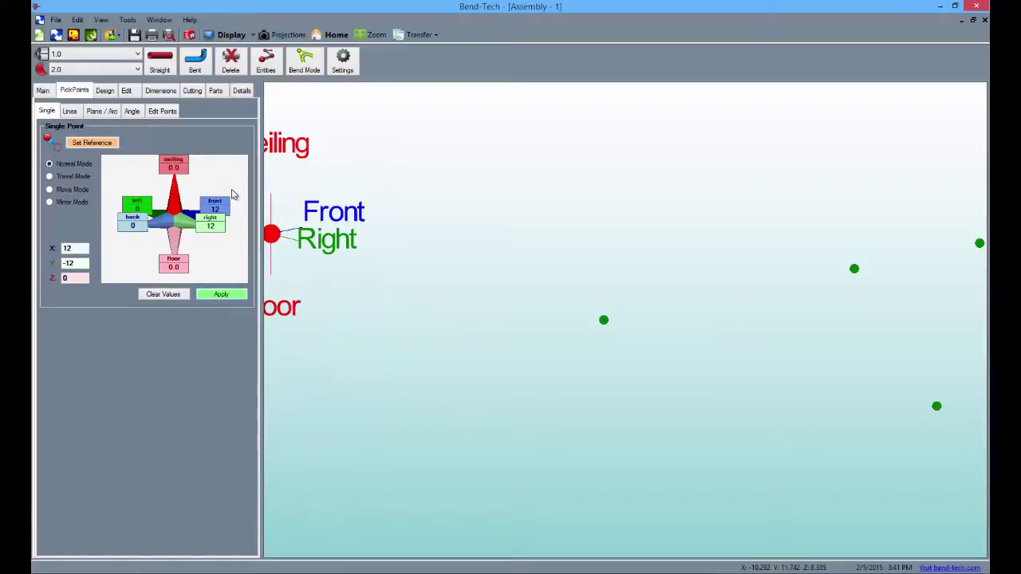
Step: Draw three straight tubes: origin to center, left to far right, and intersection to lower-right
{"action": "left_click", "coordinate": [160, 63]}
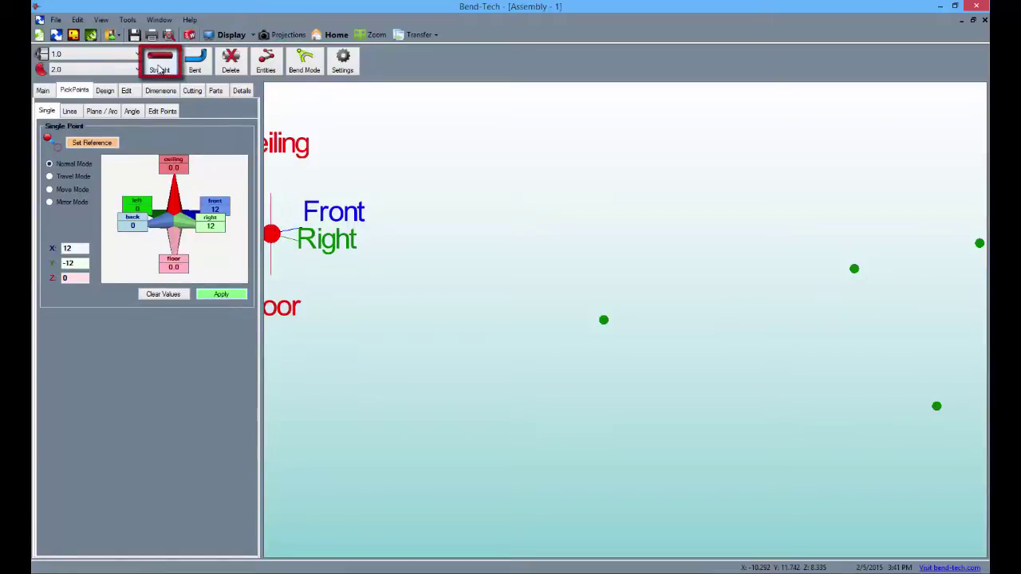
{"action": "left_click", "coordinate": [159, 64]}
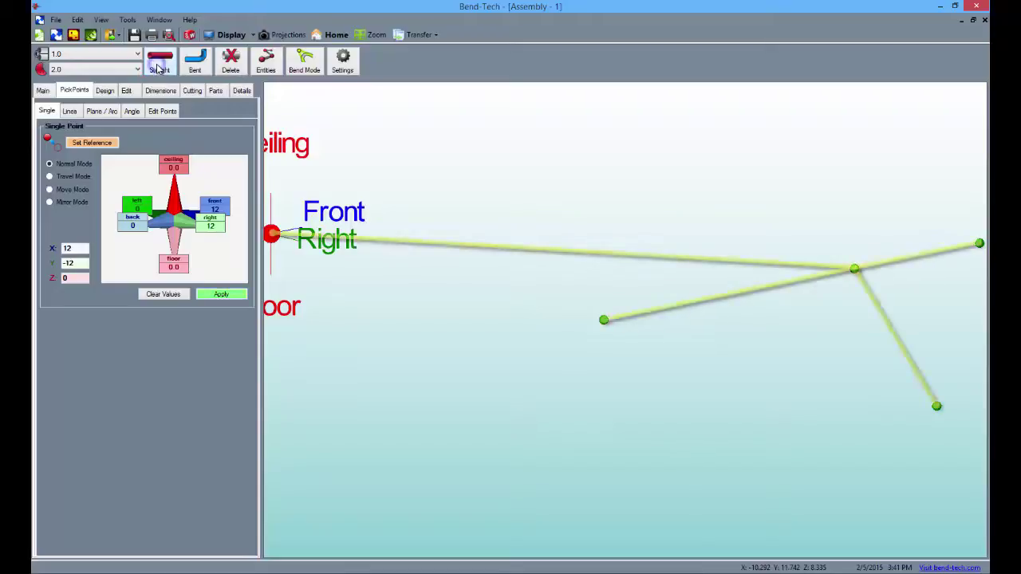
{"action": "left_click", "coordinate": [271, 234]}
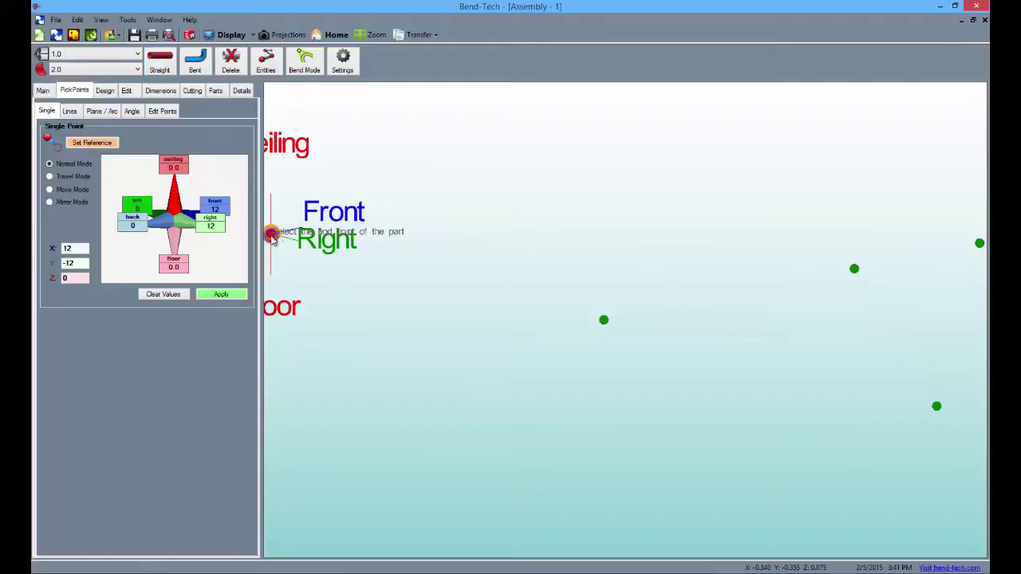
{"action": "left_click", "coordinate": [854, 268]}
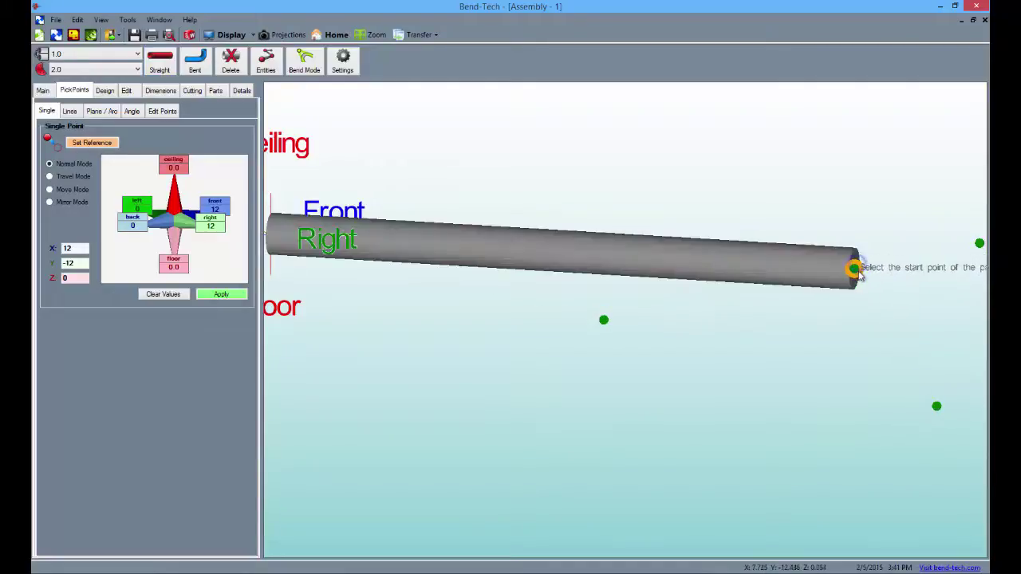
{"action": "left_click", "coordinate": [627, 319]}
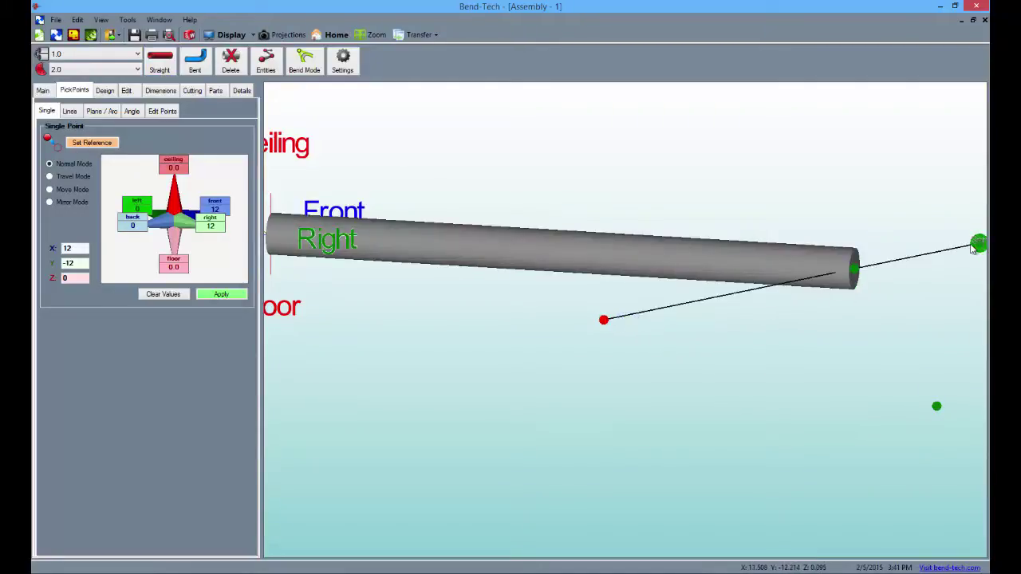
{"action": "left_click", "coordinate": [979, 242]}
{"action": "left_click", "coordinate": [858, 275]}
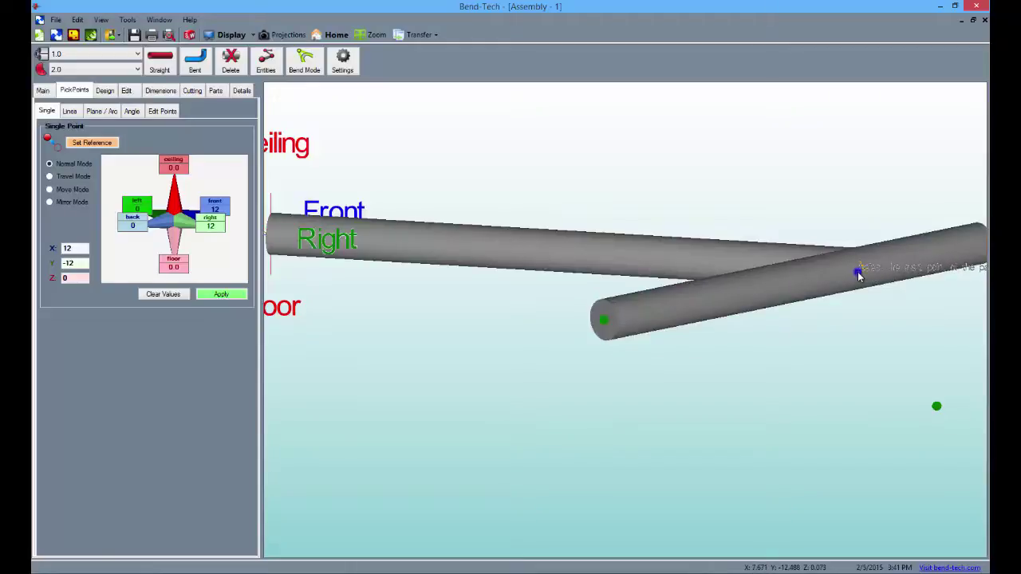
{"action": "left_click", "coordinate": [934, 404]}
Step: Reframe the view on the whole assembly and show the tubes as wireframe
{"action": "right_click_drag", "start_coordinate": [818, 375], "coordinate": [718, 421]}
{"action": "scroll", "coordinate": [721, 355], "scroll_direction": "down", "scroll_amount": 5}
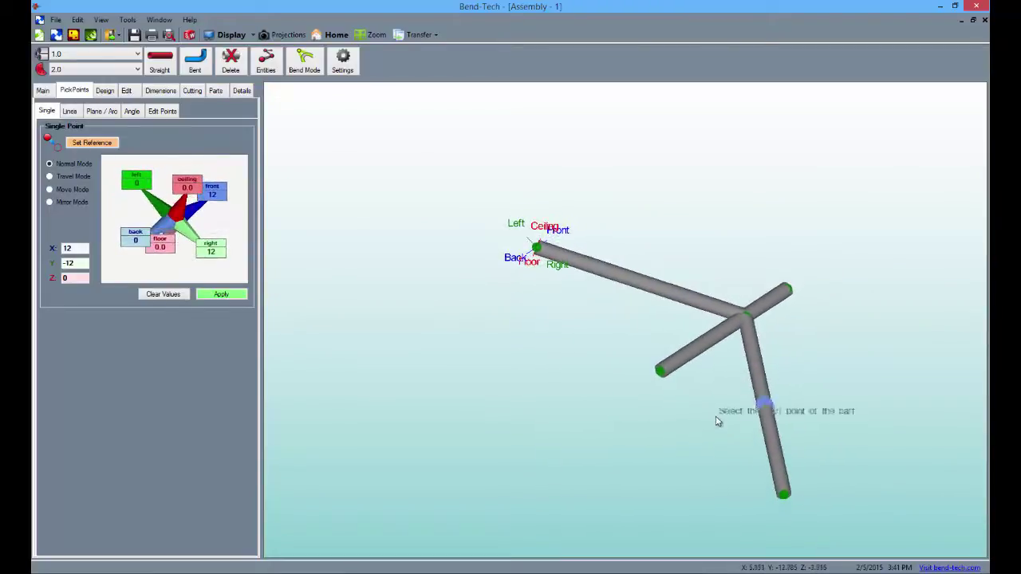
{"action": "middle_click_drag", "start_coordinate": [647, 353], "coordinate": [552, 313]}
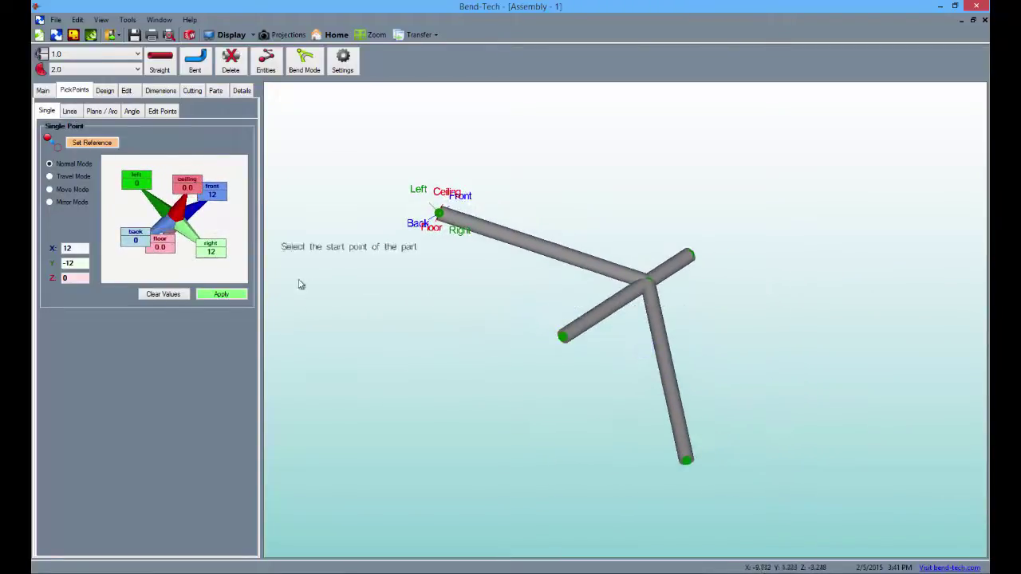
{"action": "left_click", "coordinate": [234, 35]}
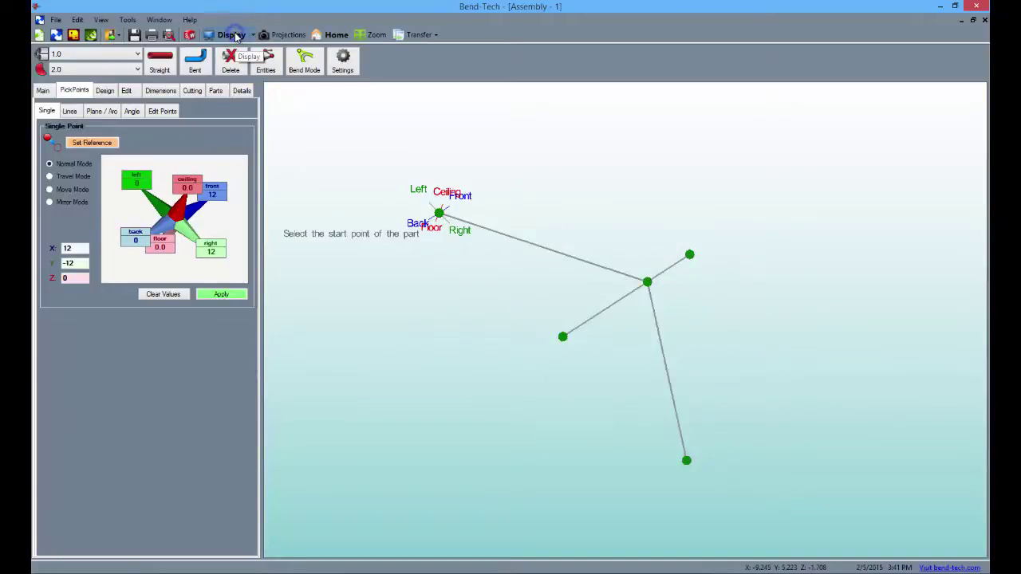
Step: Restore solid display and cope the upper-left tube's end to the crossbar at 33.7°
{"action": "left_click", "coordinate": [233, 35]}
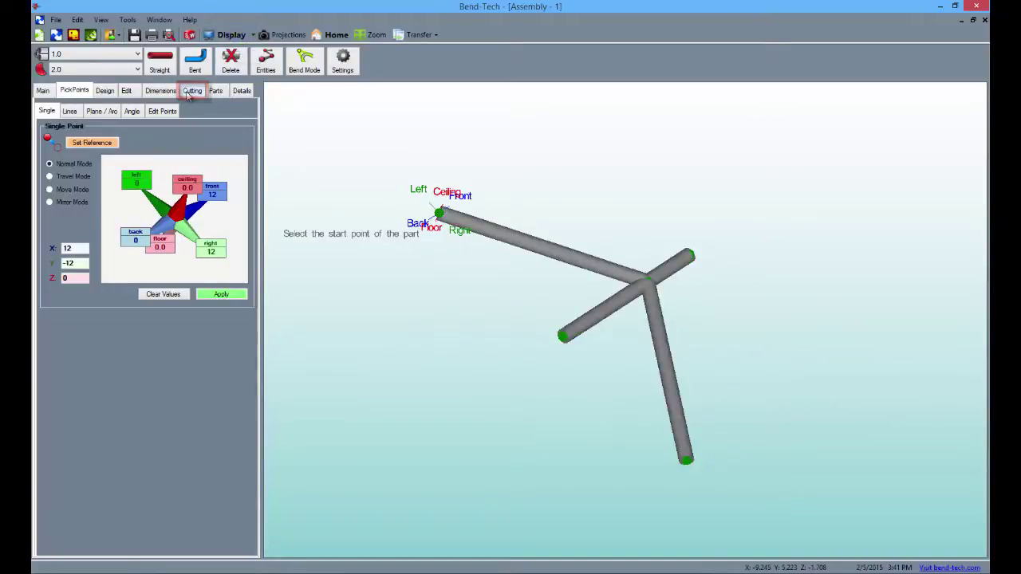
{"action": "left_click", "coordinate": [189, 91]}
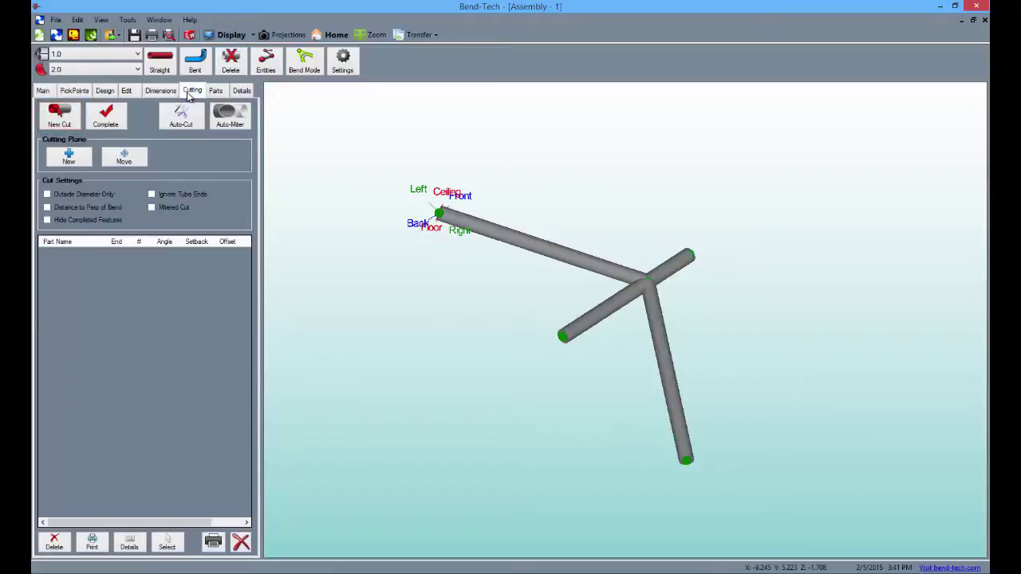
{"action": "left_click", "coordinate": [69, 119]}
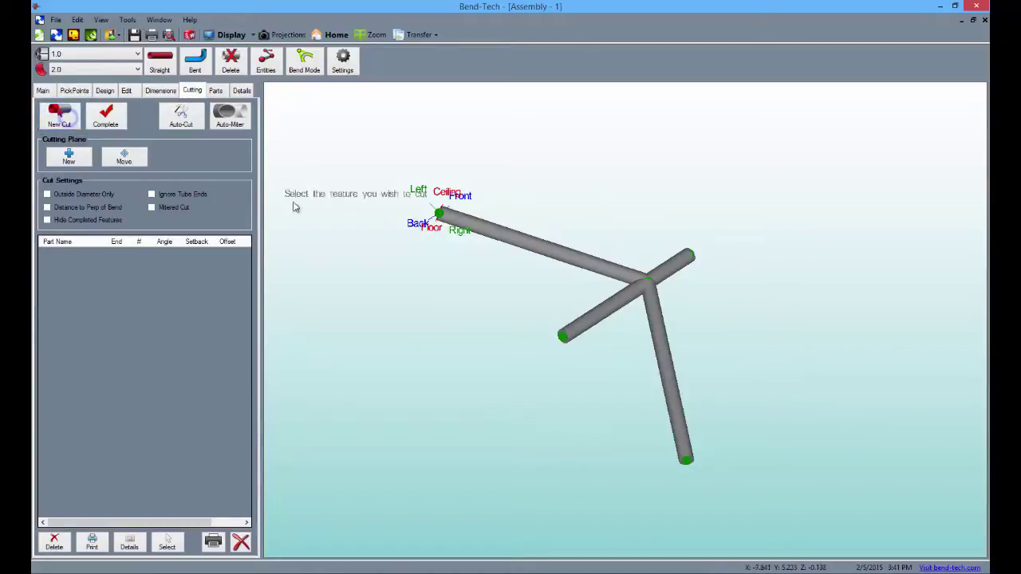
{"action": "left_click", "coordinate": [622, 272]}
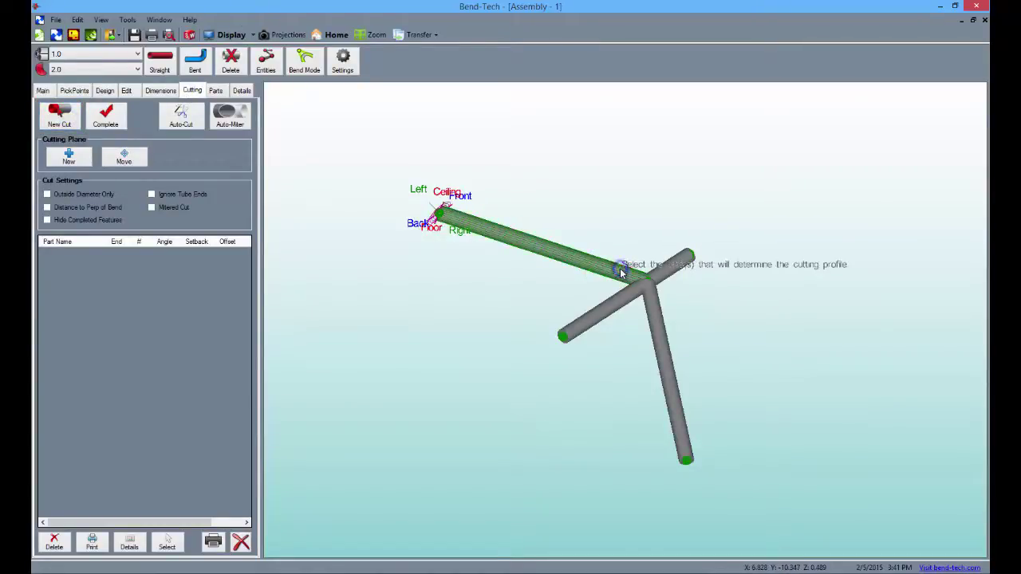
{"action": "left_click", "coordinate": [645, 289]}
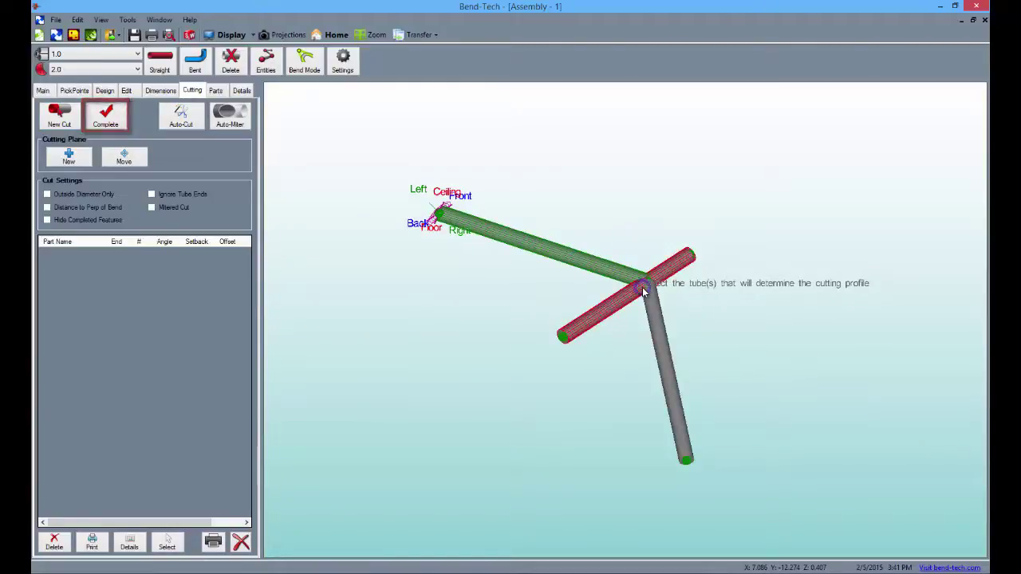
{"action": "left_click", "coordinate": [107, 120]}
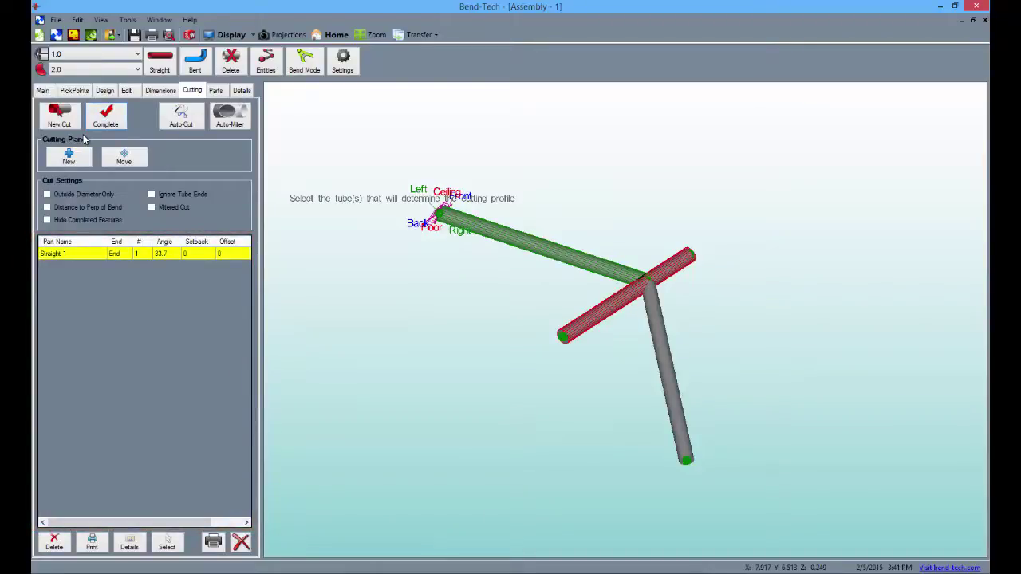
Step: Cope the vertical tube's start to the crossbar with another 33.7° cut
{"action": "left_click", "coordinate": [56, 117]}
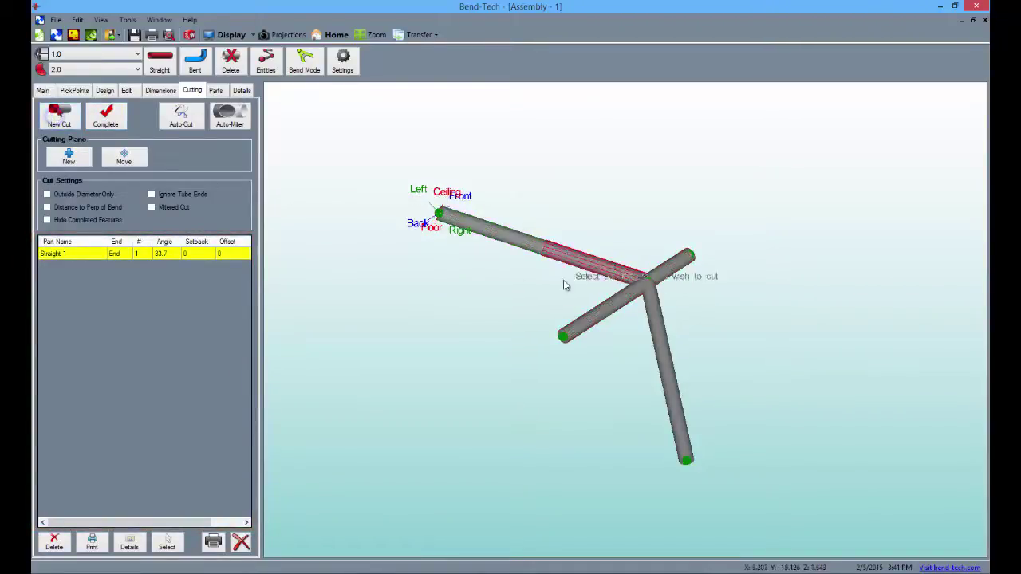
{"action": "left_click", "coordinate": [657, 316]}
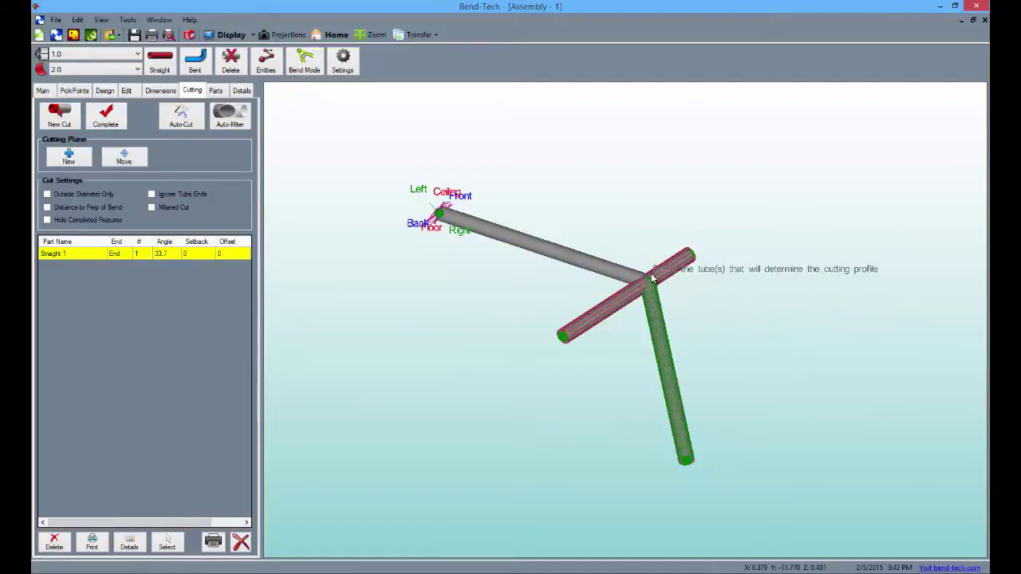
{"action": "left_click", "coordinate": [651, 275]}
{"action": "left_click", "coordinate": [99, 126]}
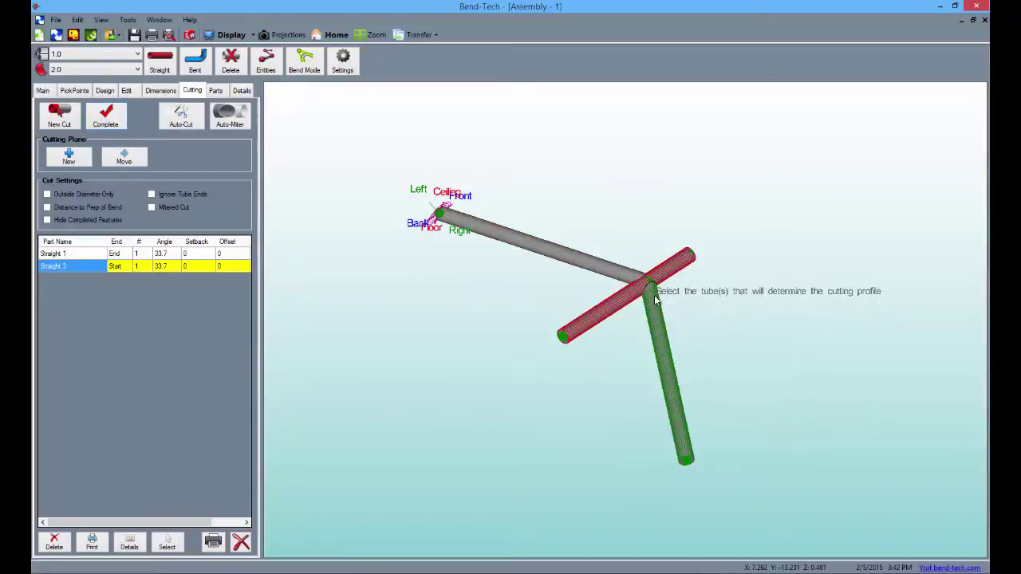
Step: Zoom into the junction, select the Straight 3 cut, and orbit to view its saddle cope
{"action": "scroll", "coordinate": [654, 299], "scroll_direction": "down", "scroll_amount": 1}
{"action": "scroll", "coordinate": [654, 299], "scroll_direction": "up", "scroll_amount": 5}
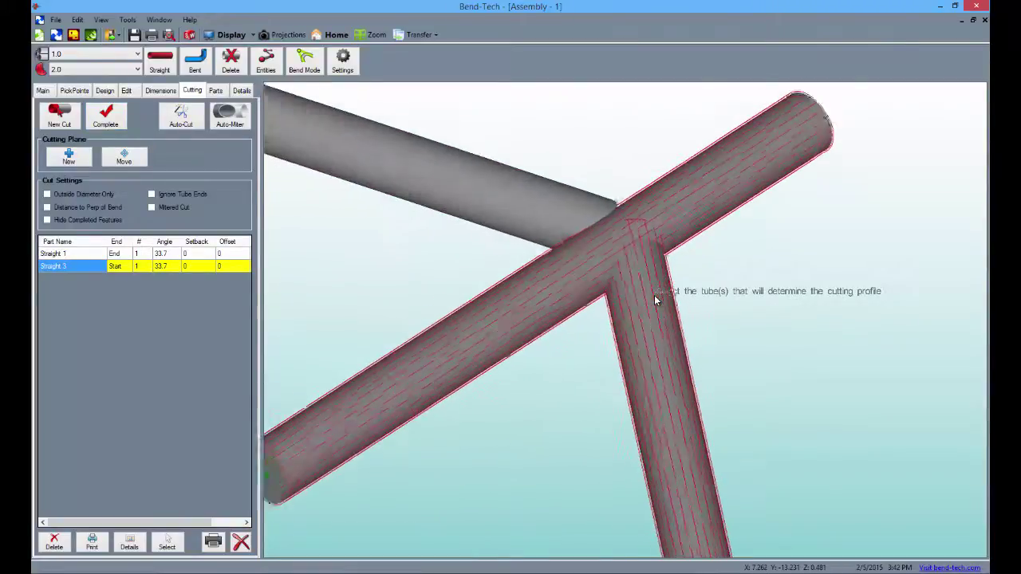
{"action": "scroll", "coordinate": [654, 299], "scroll_direction": "up", "scroll_amount": 1}
{"action": "left_click", "coordinate": [99, 267]}
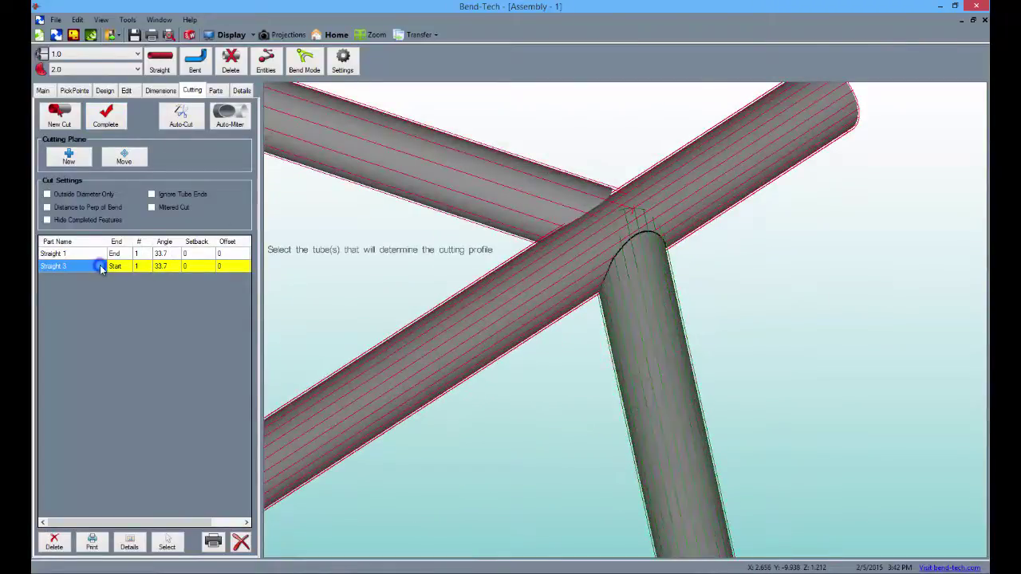
{"action": "left_click_drag", "start_coordinate": [649, 317], "coordinate": [599, 271]}
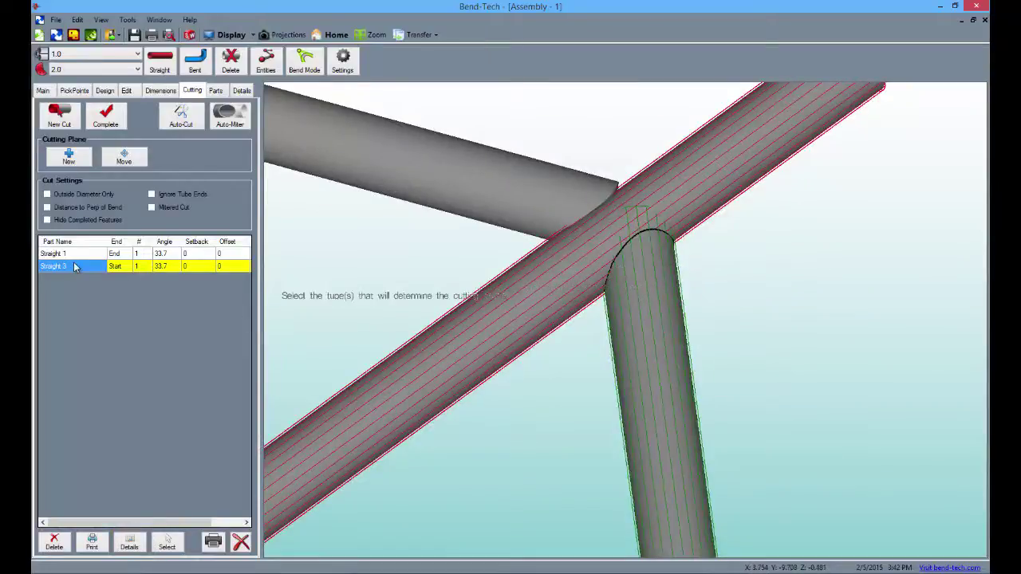
{"action": "left_click", "coordinate": [135, 547]}
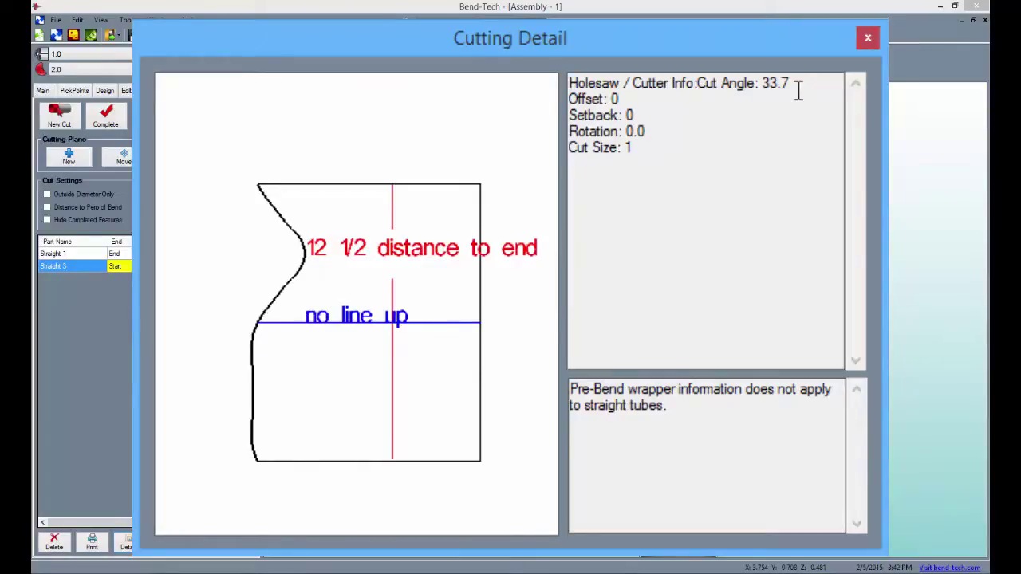
{"action": "left_click", "coordinate": [867, 38]}
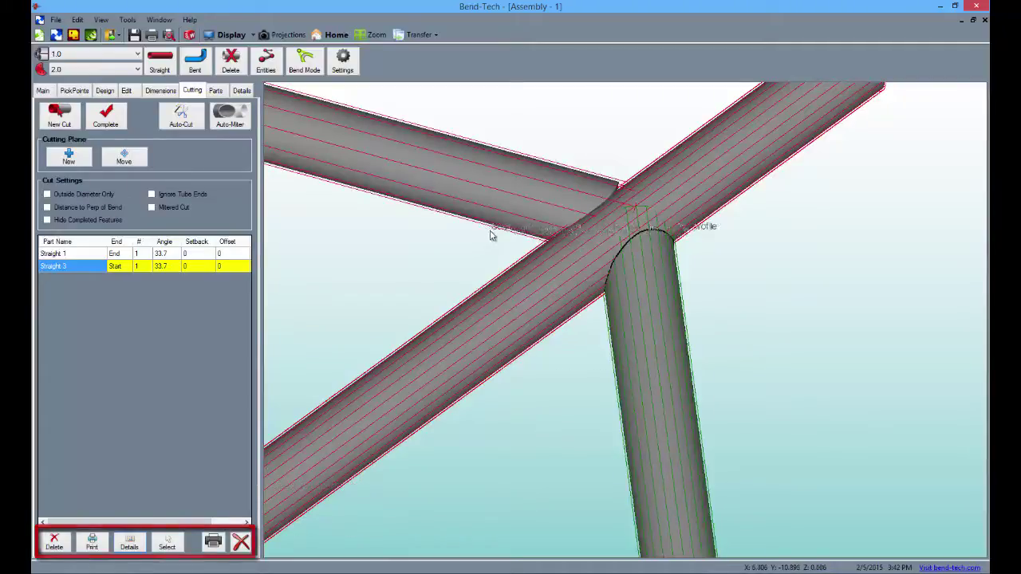
Step: Zoom and pan to recenter the vertical and diagonal tubes on the base tube
{"action": "scroll", "coordinate": [491, 235], "scroll_direction": "down", "scroll_amount": 5}
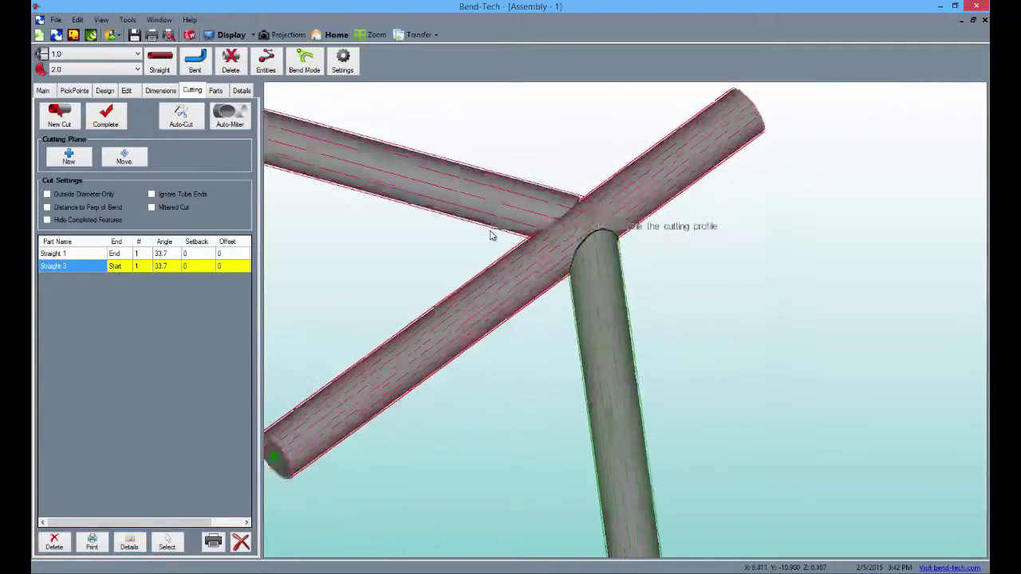
{"action": "middle_click_drag", "start_coordinate": [493, 262], "coordinate": [589, 301]}
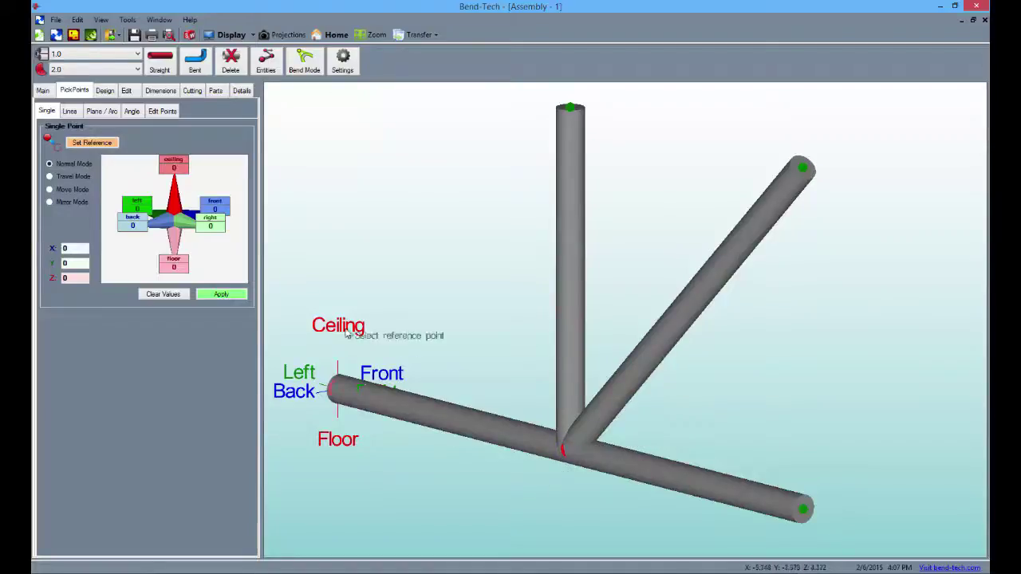
Step: Add a 0.0° cut coping Straight 2's end to the horizontal tube, then rotate to inspect it
{"action": "left_click", "coordinate": [192, 91]}
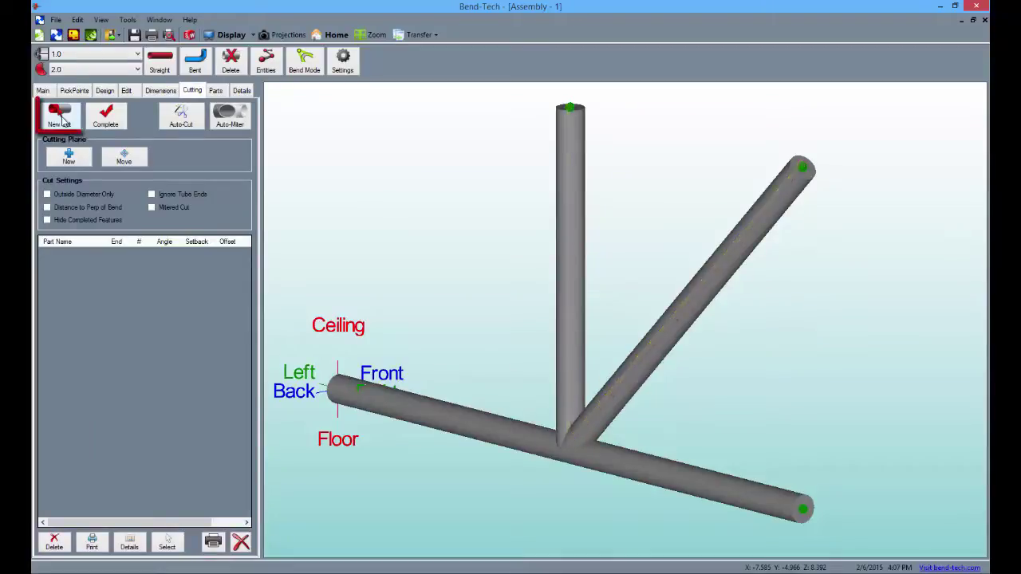
{"action": "left_click", "coordinate": [62, 120]}
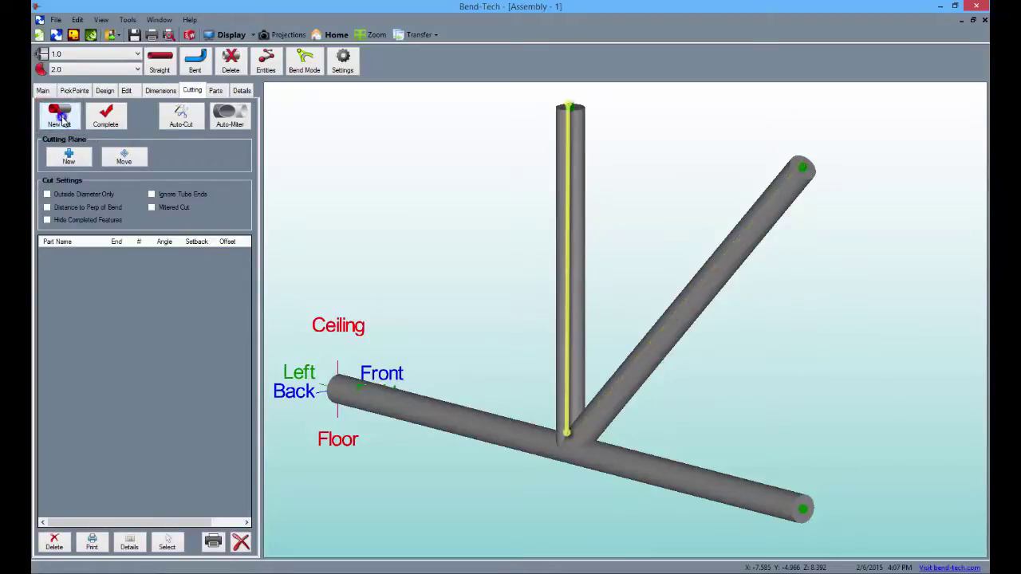
{"action": "left_click", "coordinate": [571, 422]}
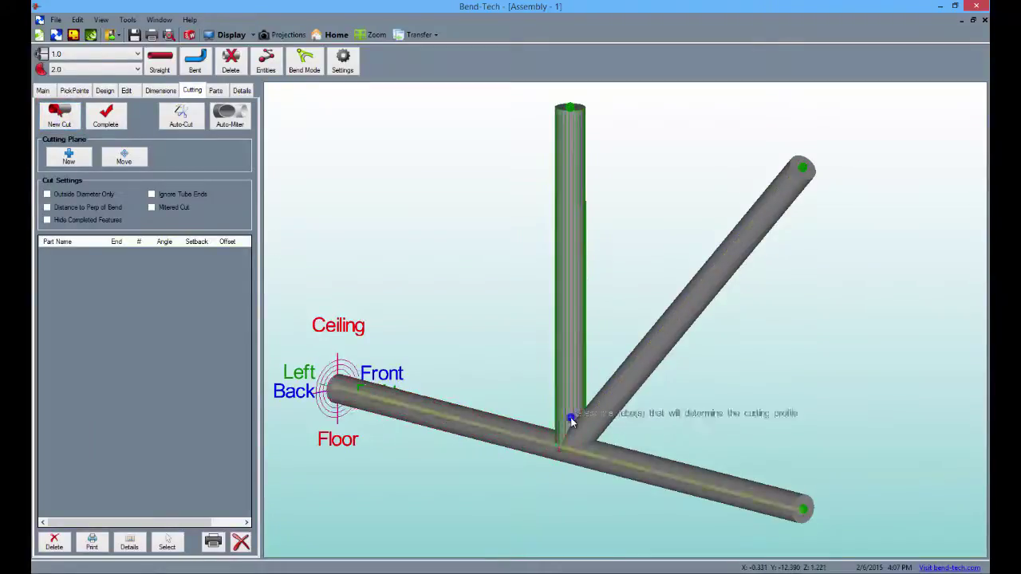
{"action": "left_click", "coordinate": [539, 457]}
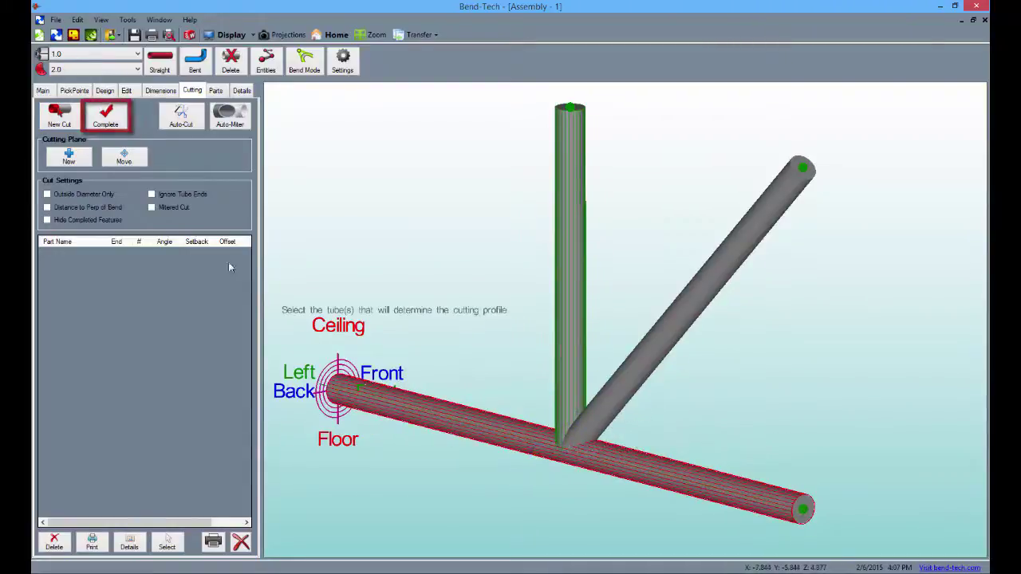
{"action": "left_click", "coordinate": [105, 116]}
{"action": "right_click_drag", "start_coordinate": [555, 453], "coordinate": [575, 465]}
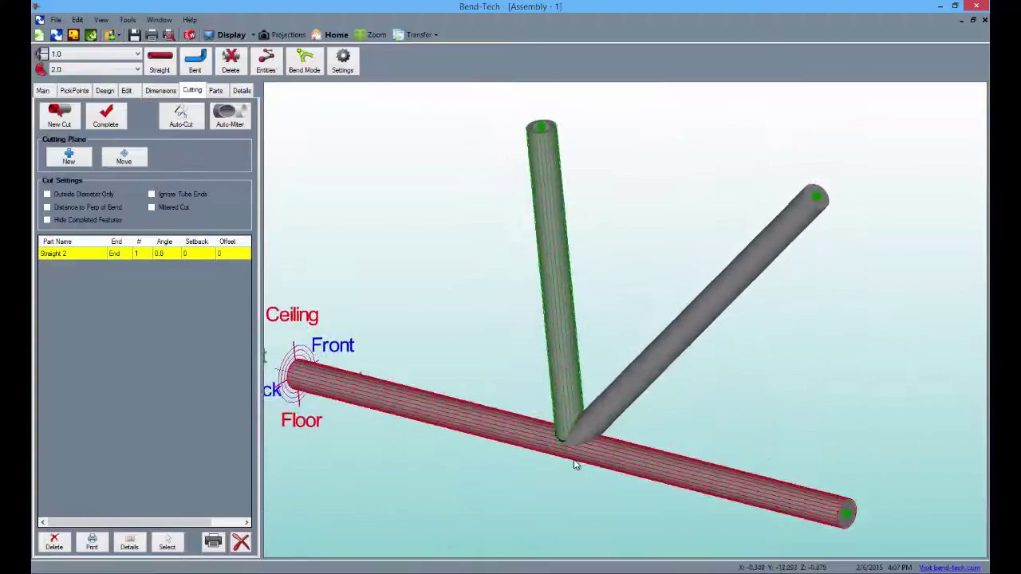
Step: Cut Straight 3's start at 45.0° using both the vertical and horizontal tubes as profiles
{"action": "left_click", "coordinate": [67, 121]}
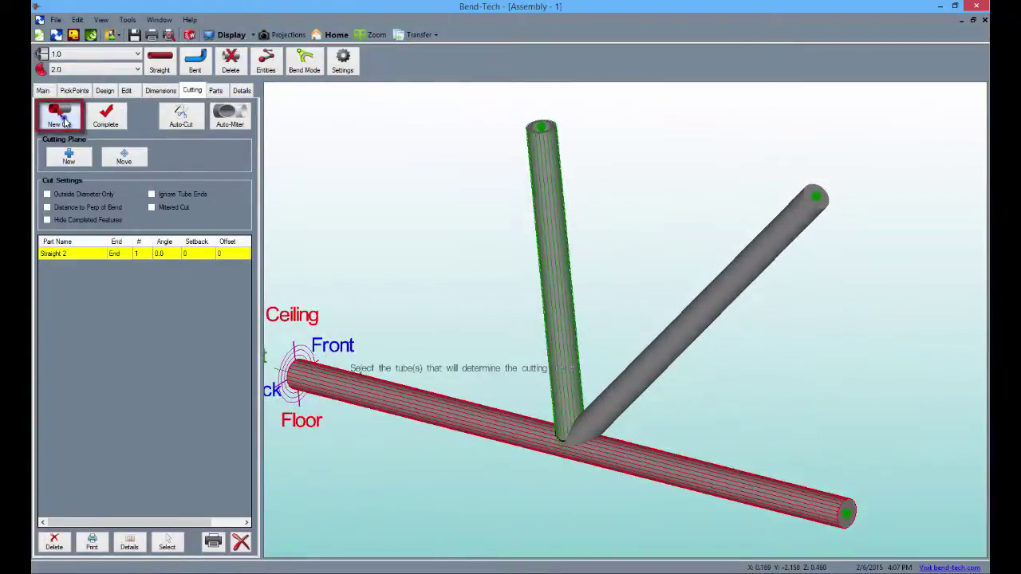
{"action": "left_click", "coordinate": [608, 402]}
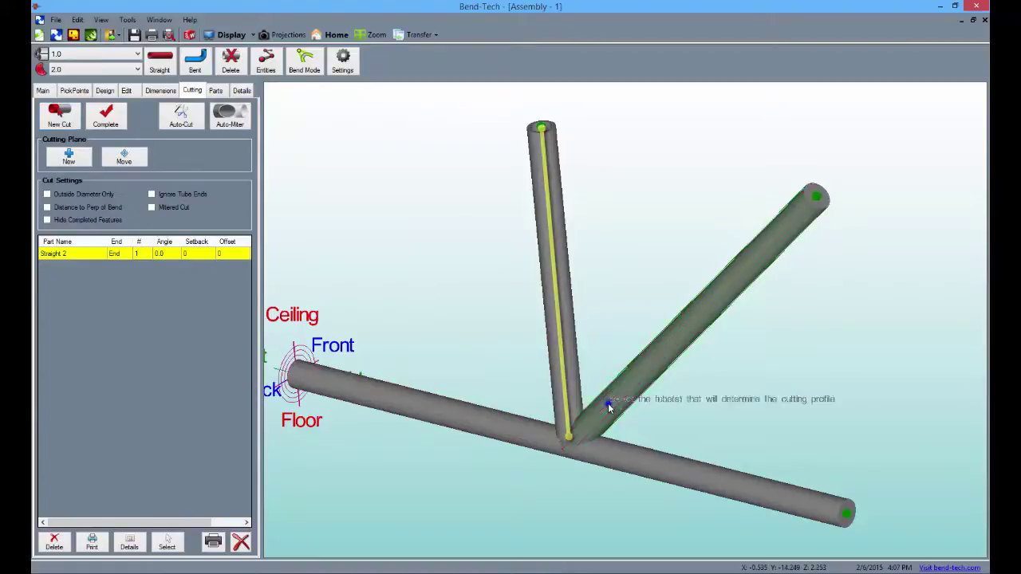
{"action": "left_click", "coordinate": [556, 410]}
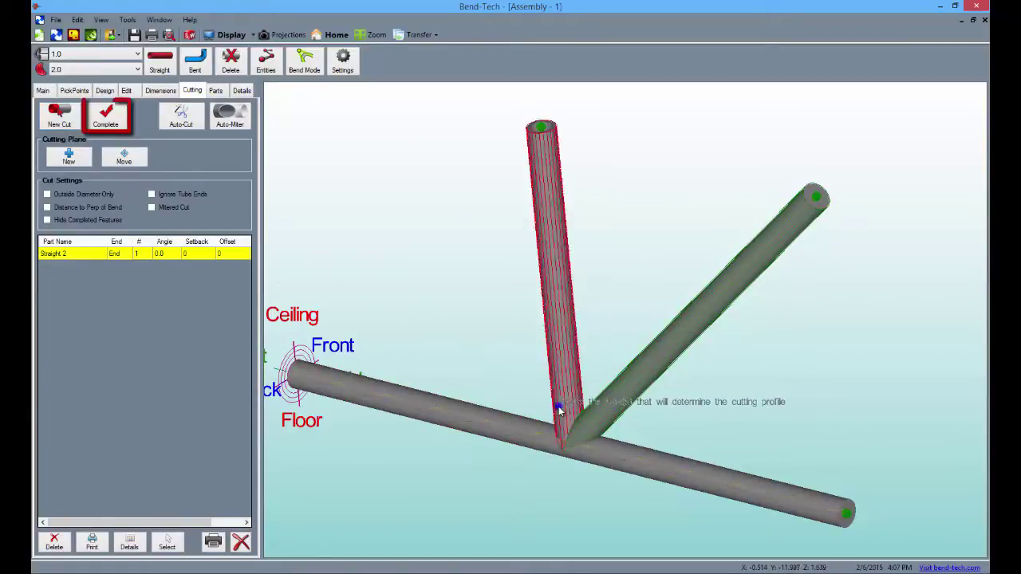
{"action": "left_click", "coordinate": [544, 448]}
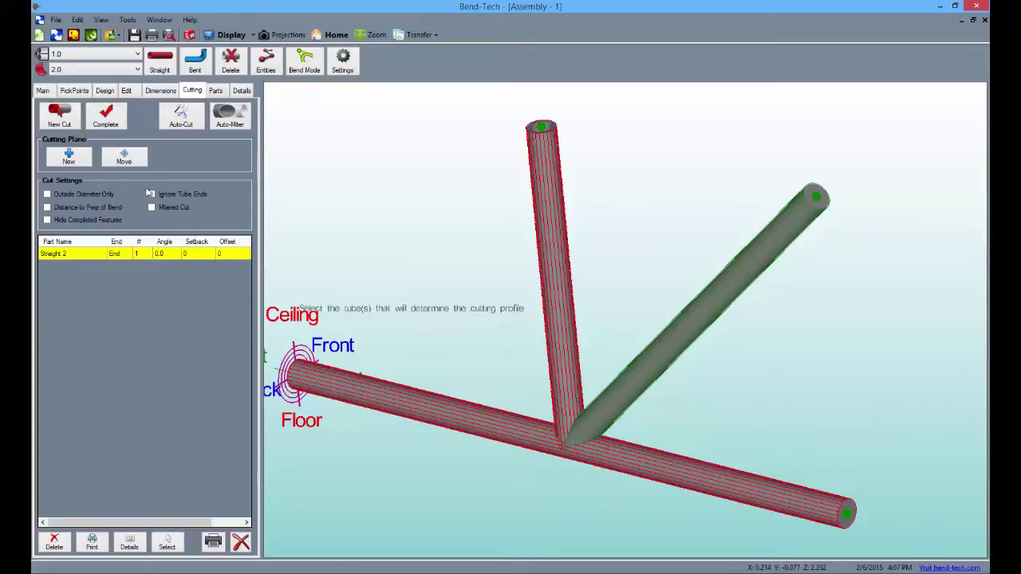
{"action": "left_click", "coordinate": [106, 124]}
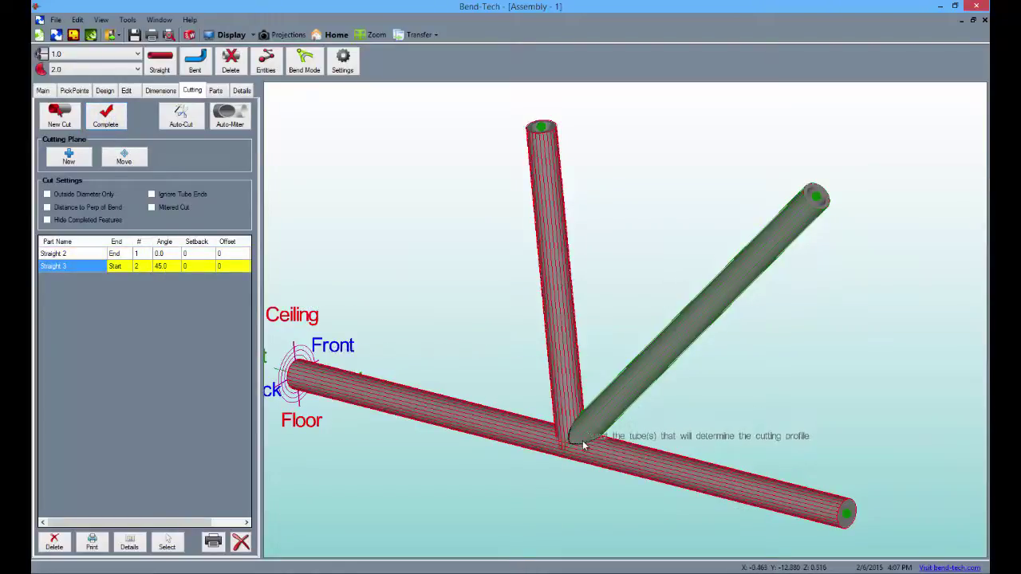
Step: Zoom and orbit around the diagonal tube's joint to examine its double cope
{"action": "scroll", "coordinate": [583, 445], "scroll_direction": "up", "scroll_amount": 8}
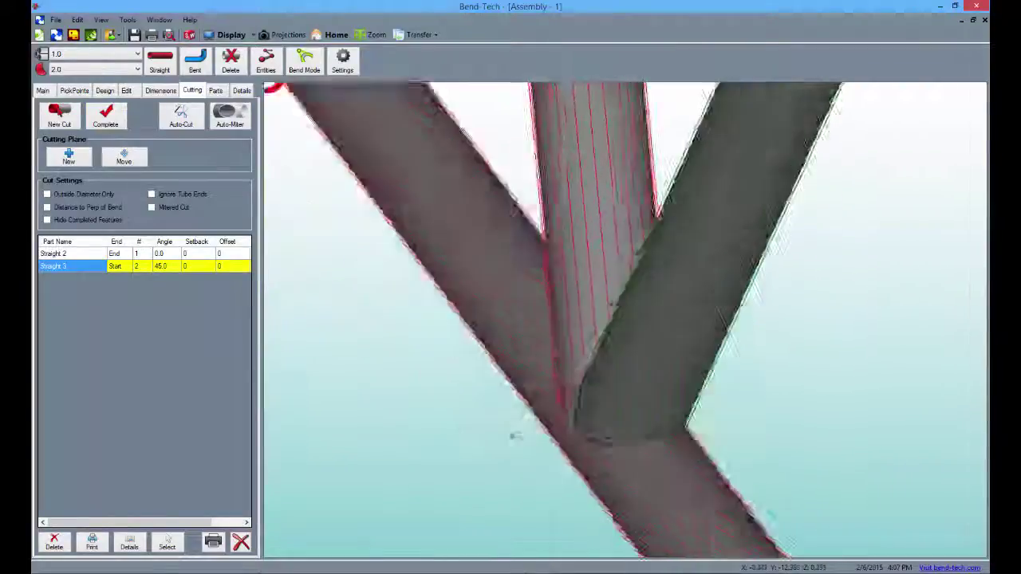
{"action": "left_click_drag", "start_coordinate": [514, 435], "coordinate": [385, 401]}
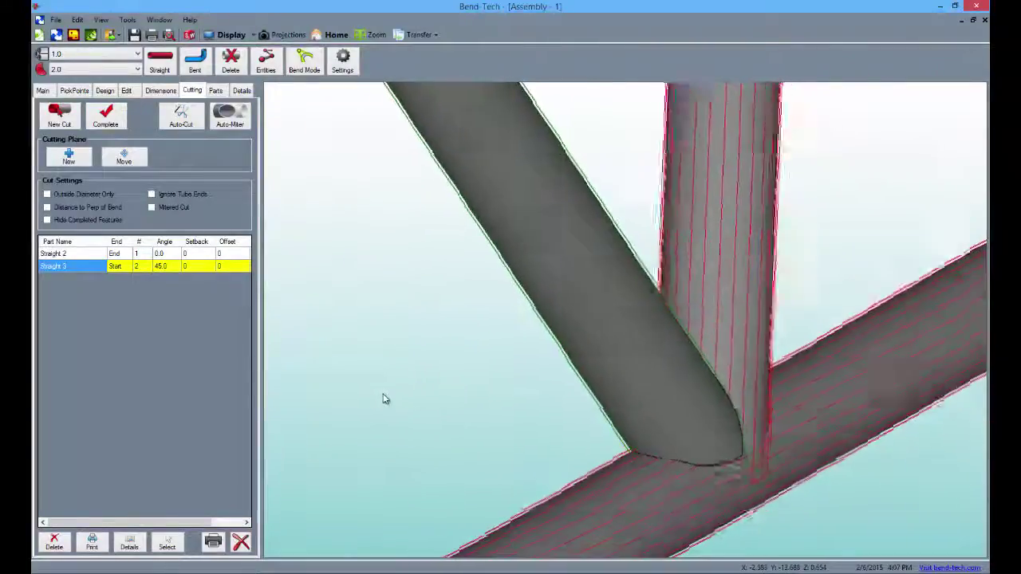
{"action": "scroll", "coordinate": [476, 411], "scroll_direction": "up", "scroll_amount": 5}
{"action": "scroll", "coordinate": [476, 412], "scroll_direction": "down", "scroll_amount": 5}
{"action": "left_click_drag", "start_coordinate": [559, 412], "coordinate": [615, 415]}
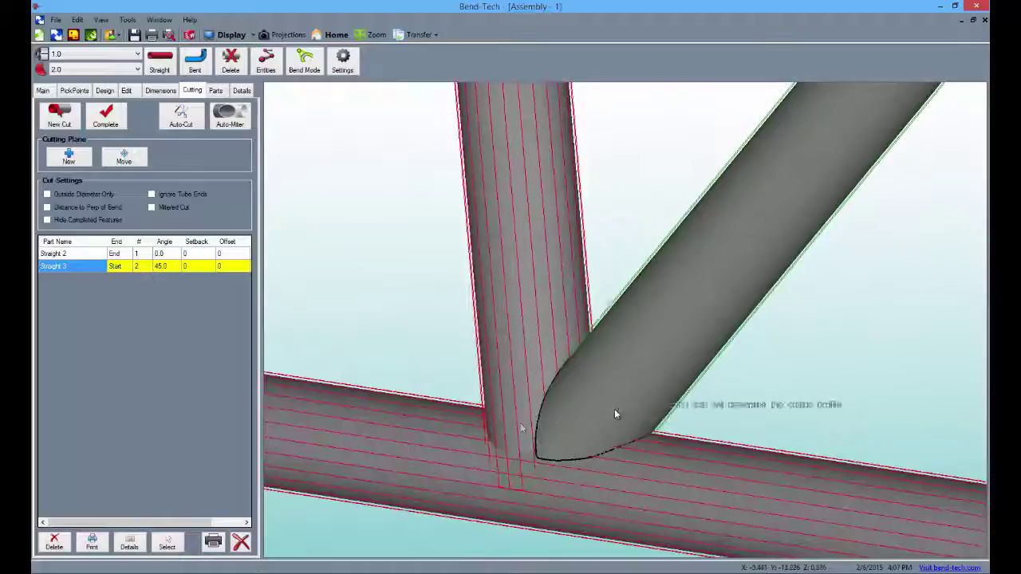
Step: Check Straight 3's cutting template (14 3/4 to end, 49.2° and 45.0° cuts), then return to the full assembly view
{"action": "left_click", "coordinate": [128, 545]}
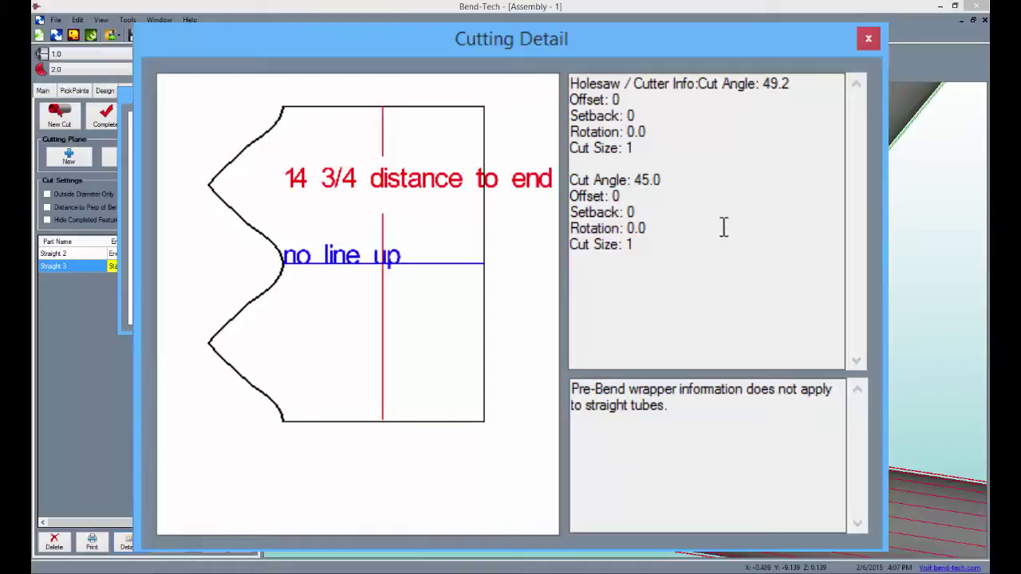
{"action": "left_click", "coordinate": [869, 38]}
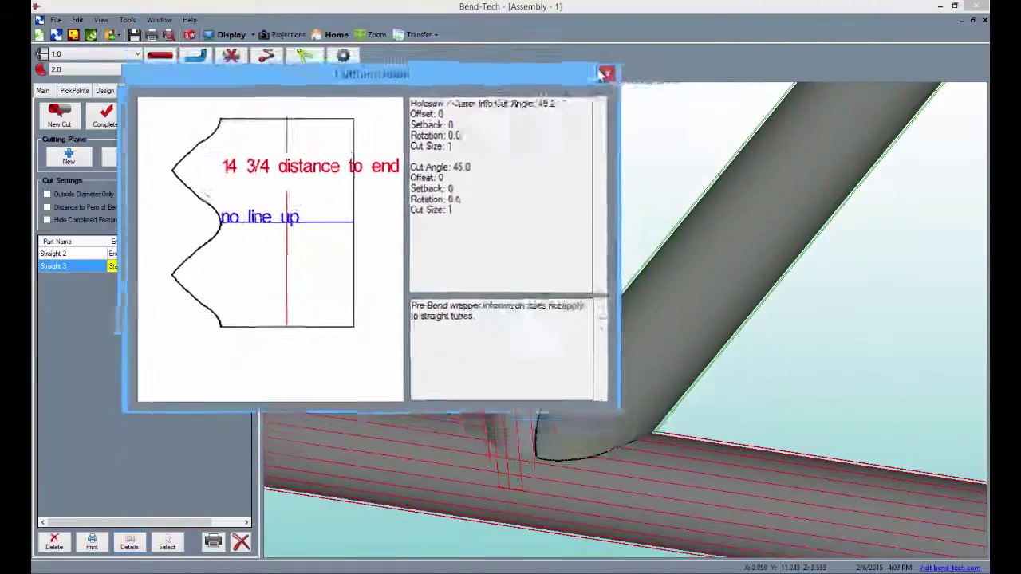
{"action": "left_click", "coordinate": [335, 33]}
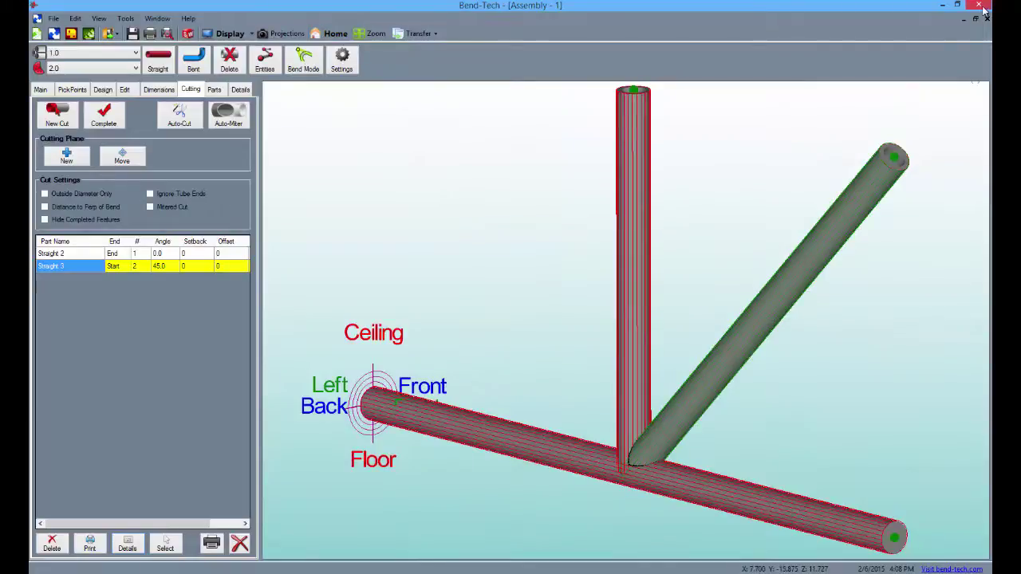